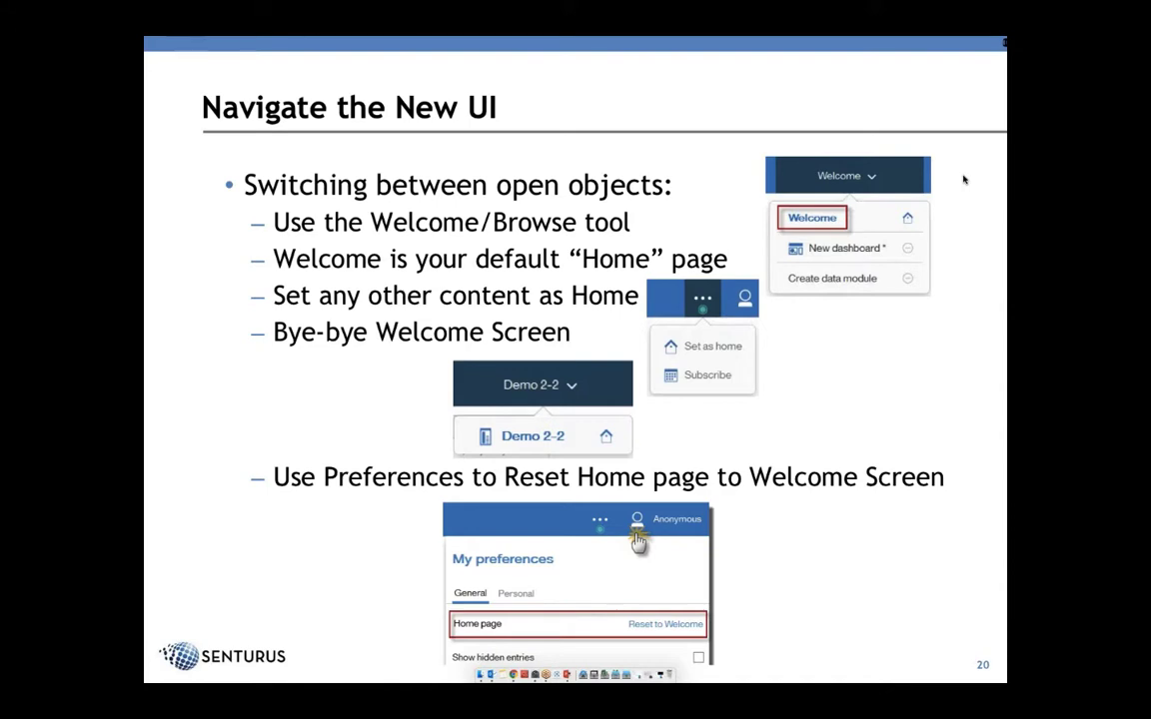
# Step: Switch from the slides to the Chrome window showing the Cognos Analytics Welcome page
pyautogui.press('super+Tab')
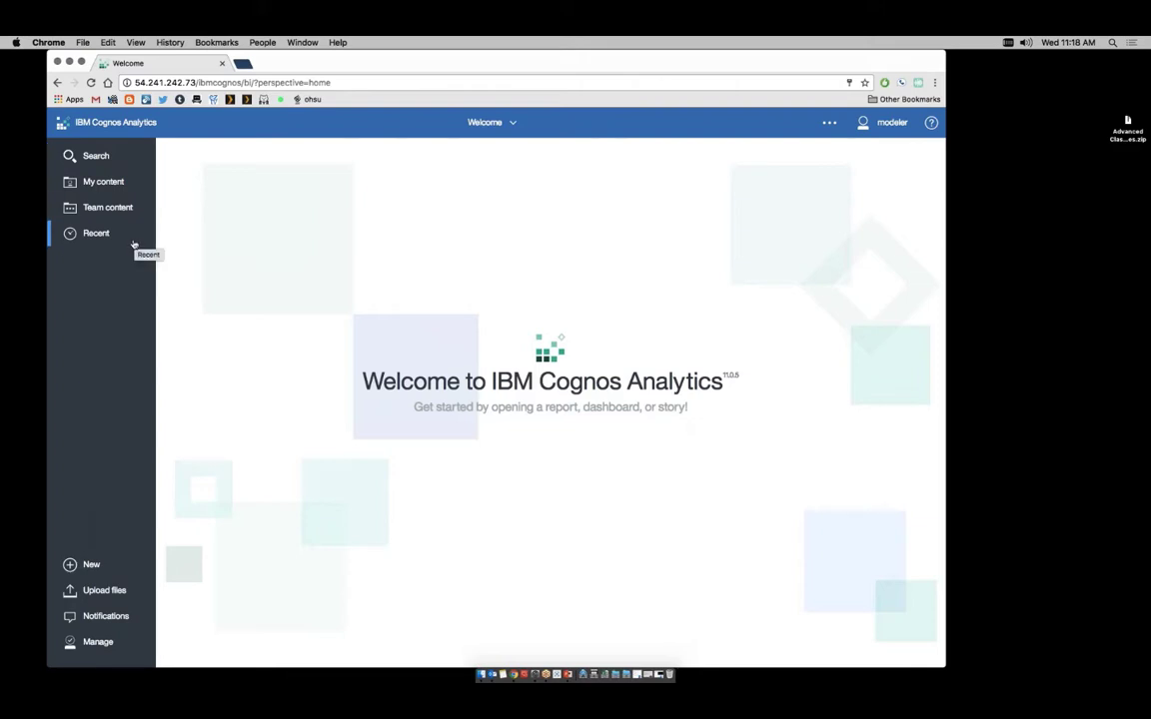
# Step: Search content for 'top 10' and pick the Top 10 Retailers for 2011 suggestion
pyautogui.click(103, 164)
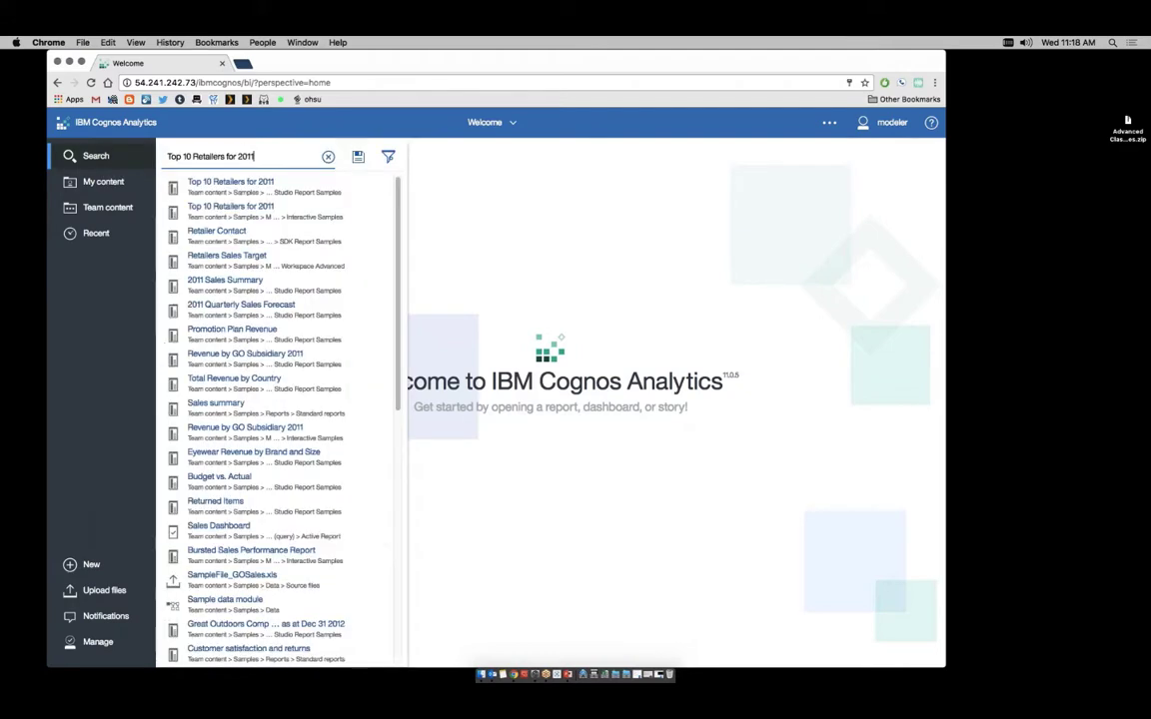
pyautogui.moveTo(258, 156); pyautogui.dragTo(165, 155)
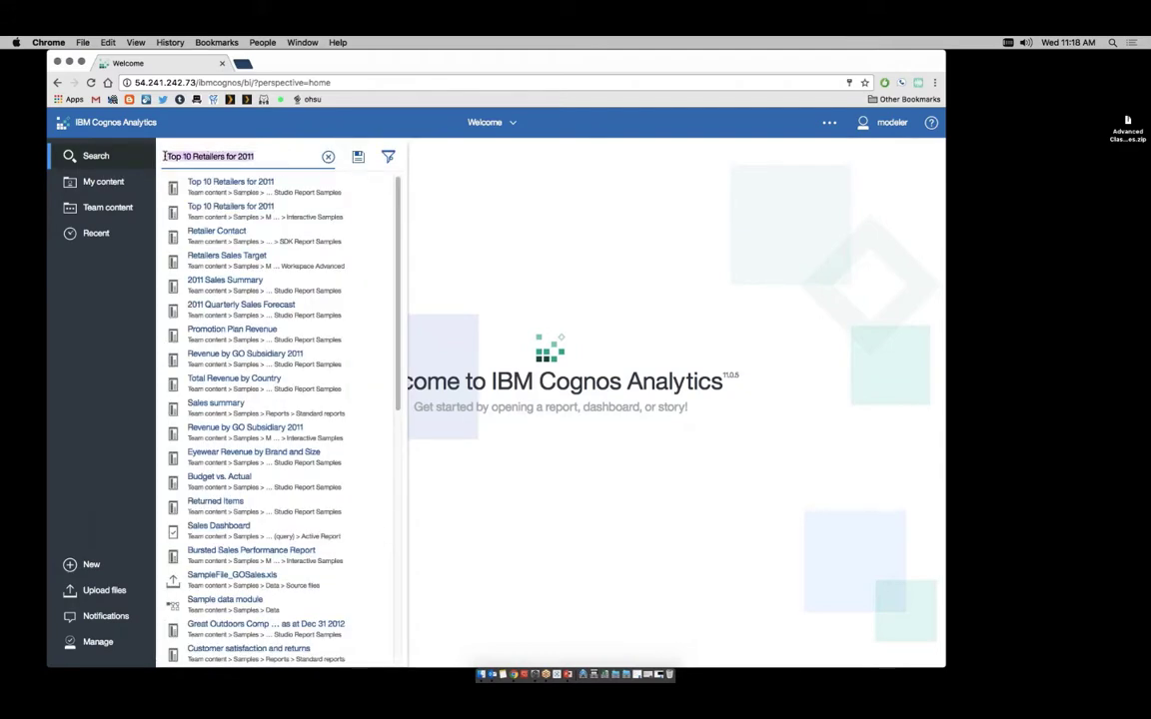
pyautogui.press('BackSpace')
pyautogui.write('Top 10')
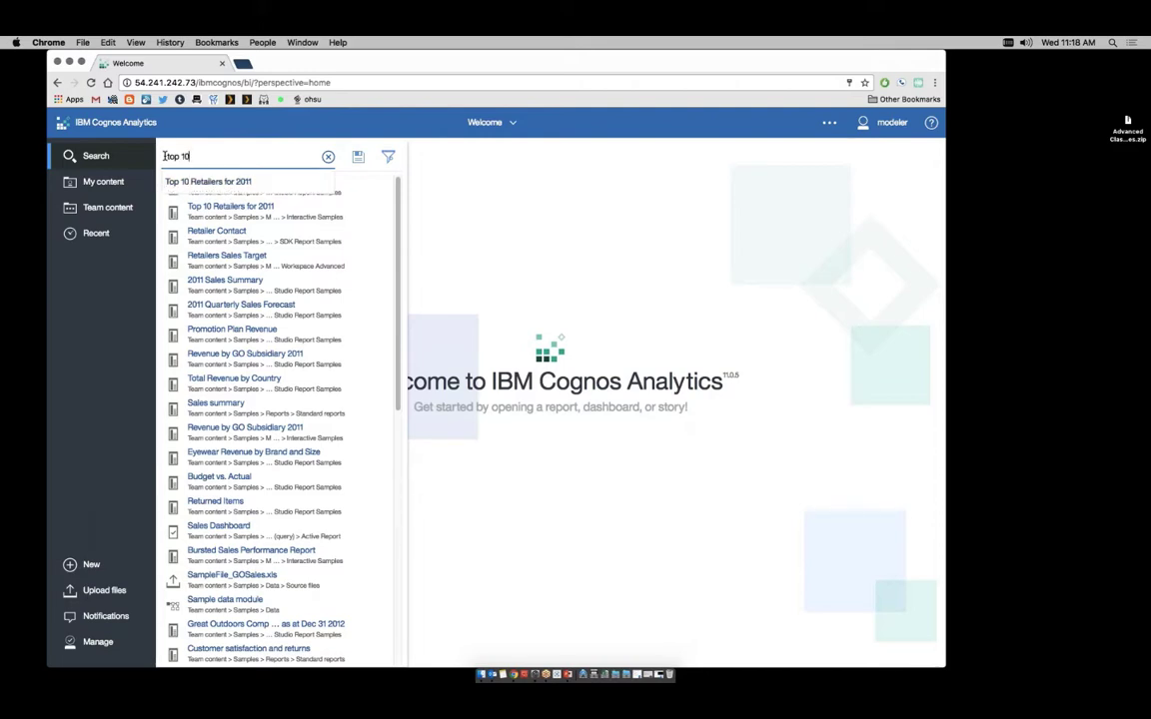
pyautogui.press('BackSpace')
pyautogui.press('BackSpace')
pyautogui.press('BackSpace')
pyautogui.press('BackSpace')
pyautogui.press('BackSpace')
pyautogui.press('BackSpace')
pyautogui.write('top 10')
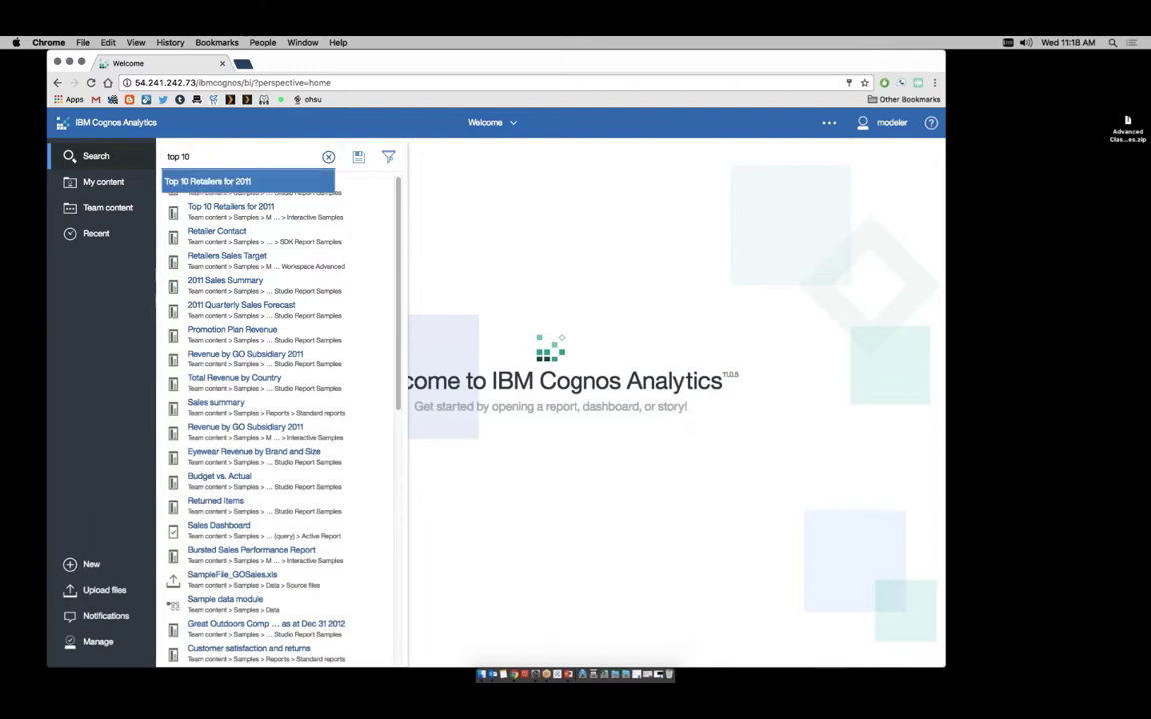
pyautogui.click(229, 183)
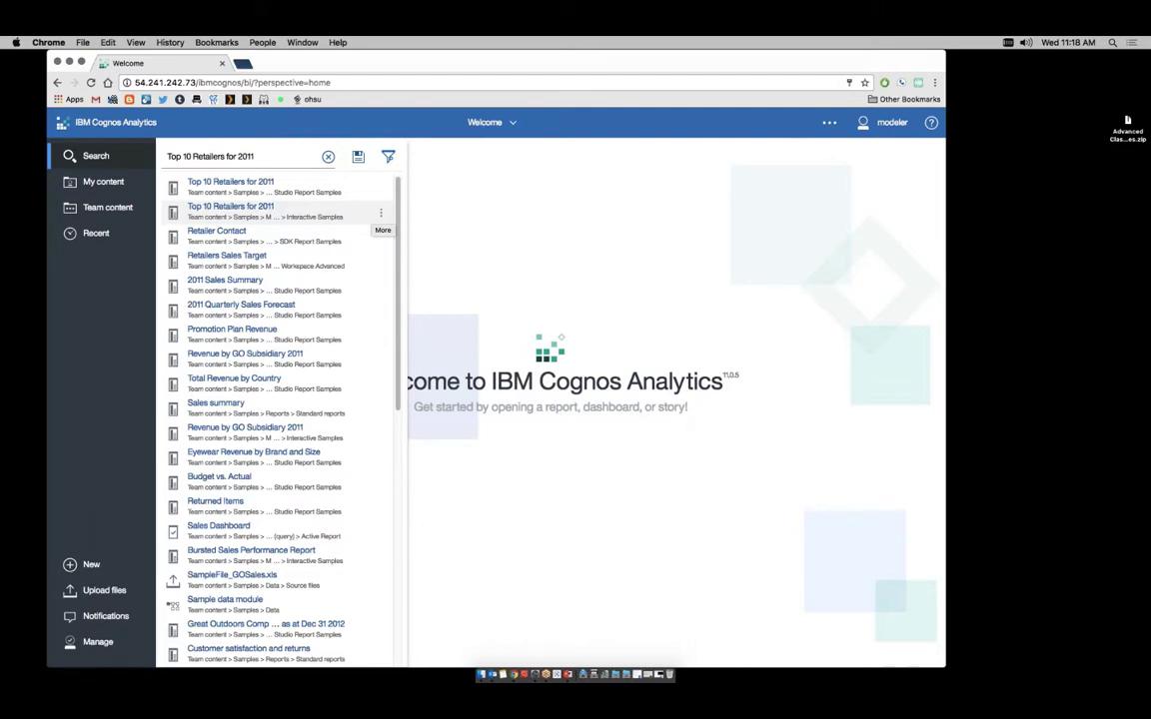
# Step: Run the first Top 10 Retailers for 2011 result, then select a retailer name and the Revenue header
pyautogui.click(236, 182)
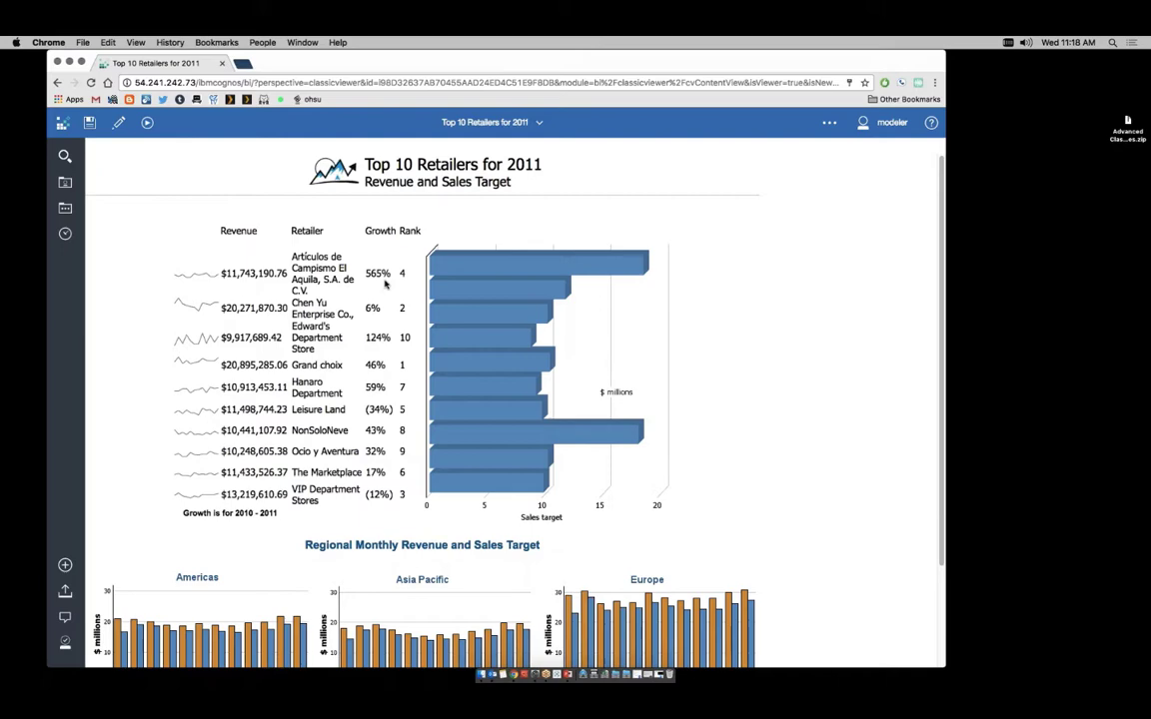
pyautogui.scroll(-3, 389, 283)
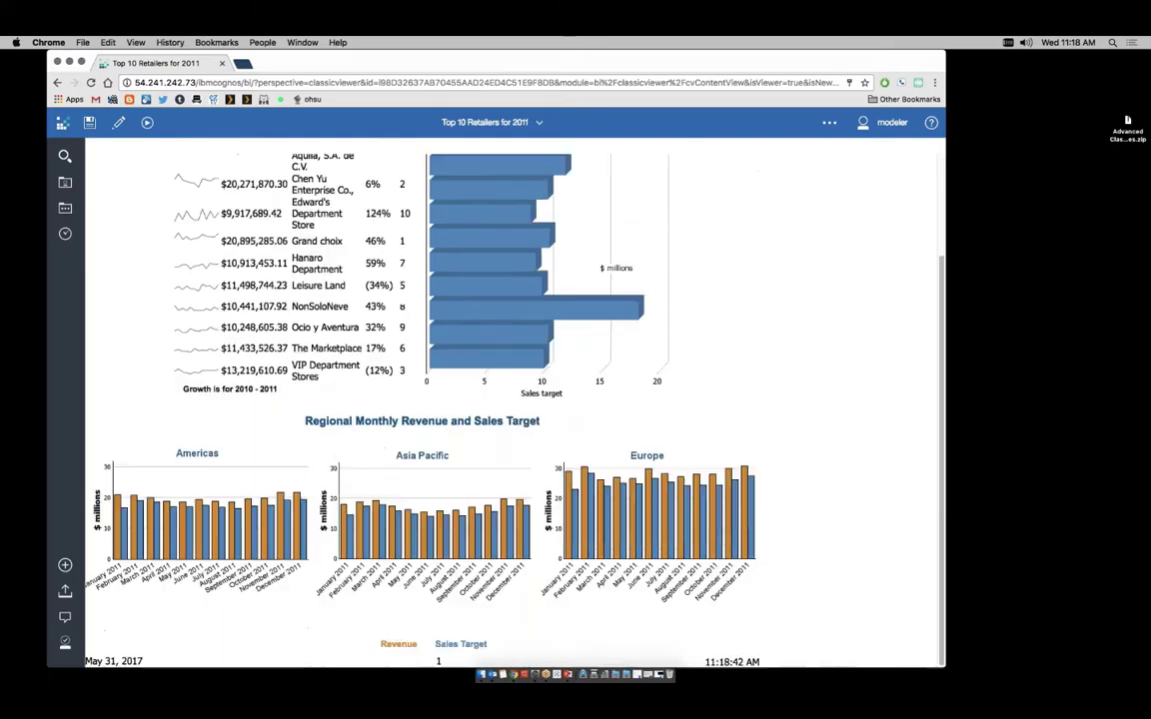
pyautogui.scroll(3, 389, 282)
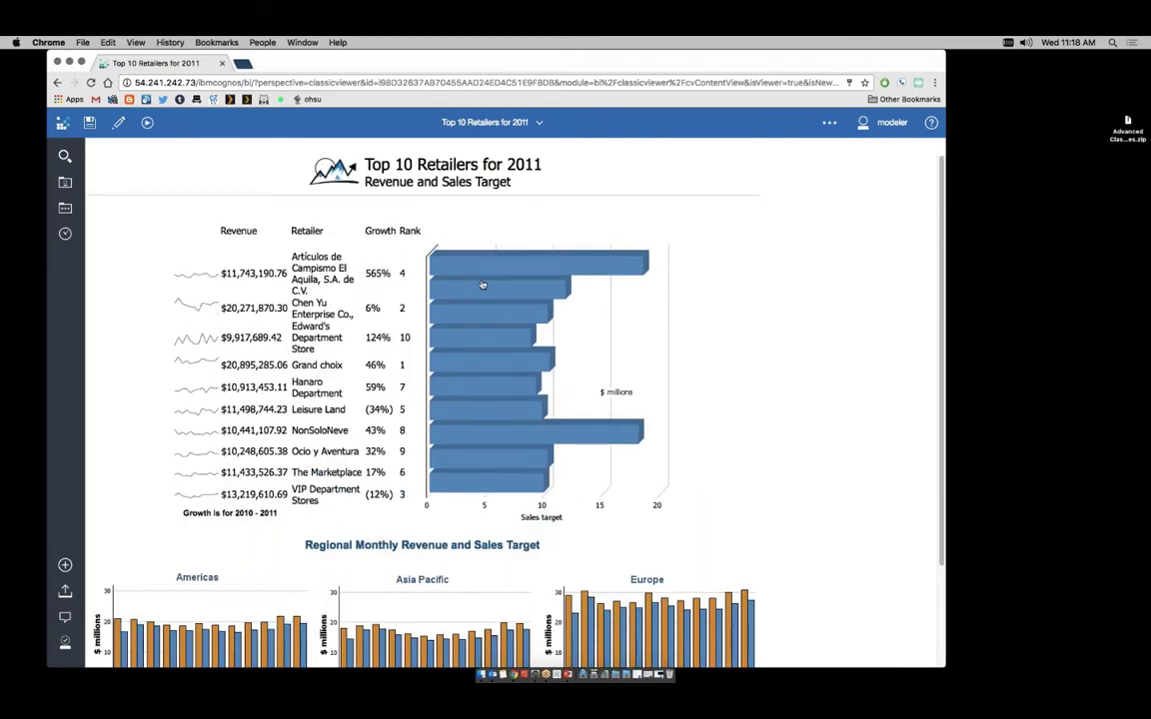
pyautogui.moveTo(482, 285)
pyautogui.click(320, 268)
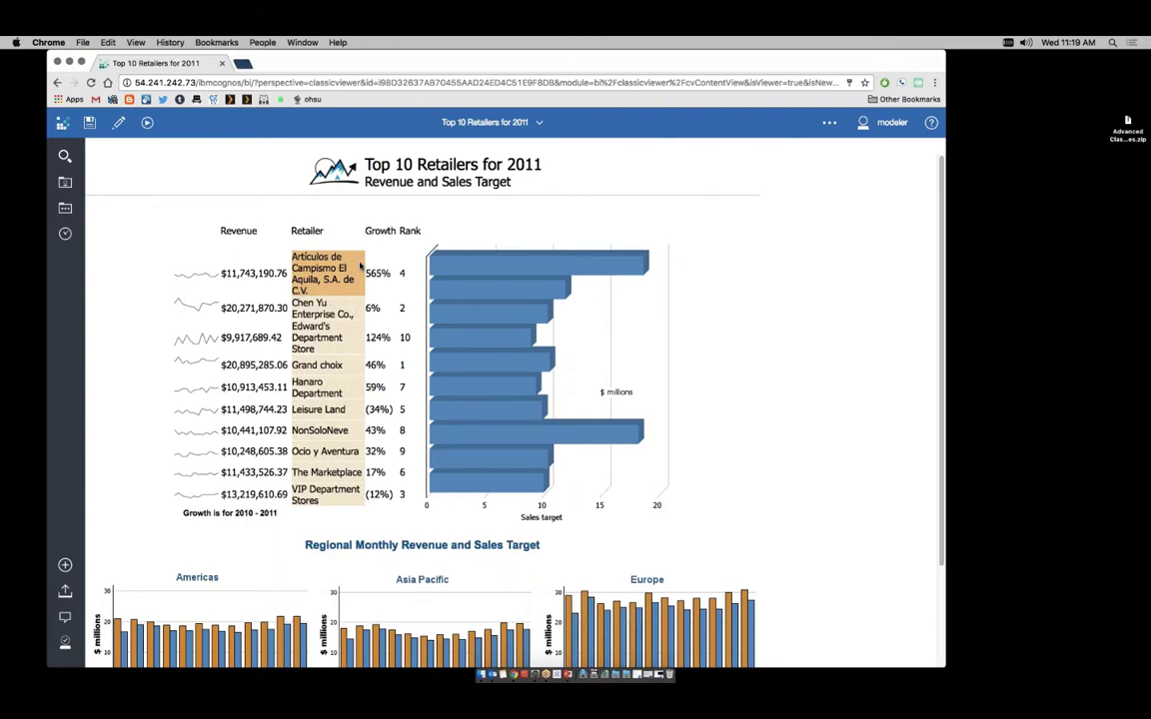
pyautogui.click(268, 234)
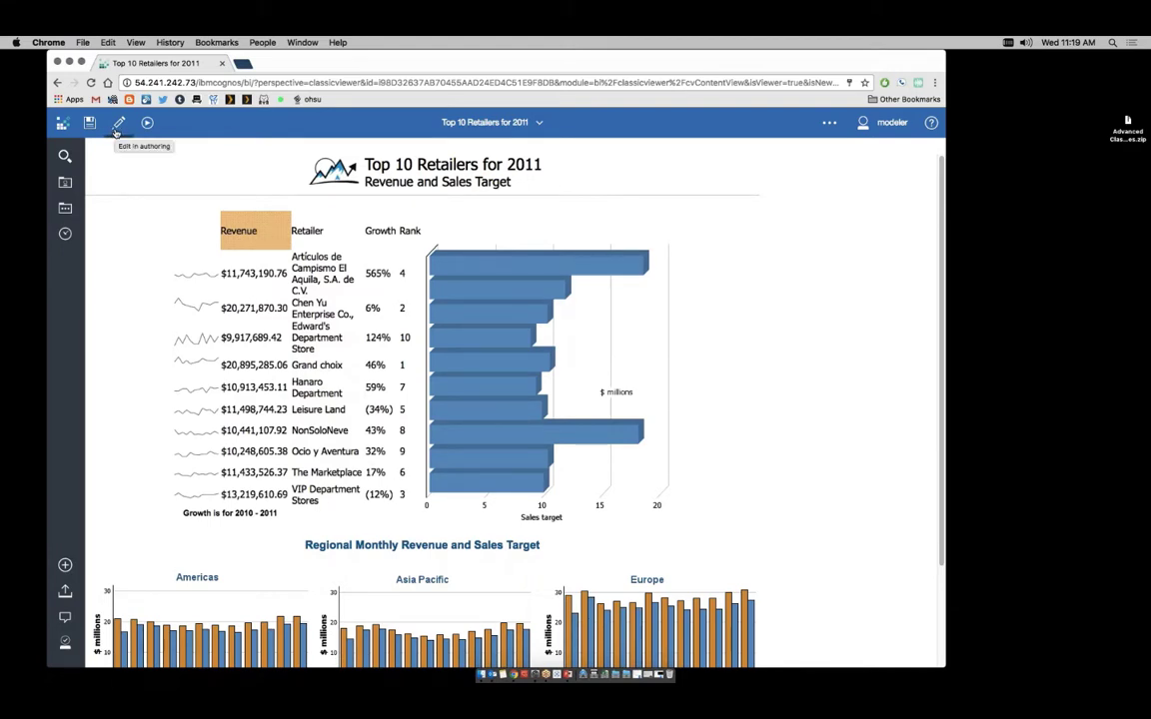
# Step: Edit the report in authoring with the Properties pane and report pages outline showing
pyautogui.click(118, 124)
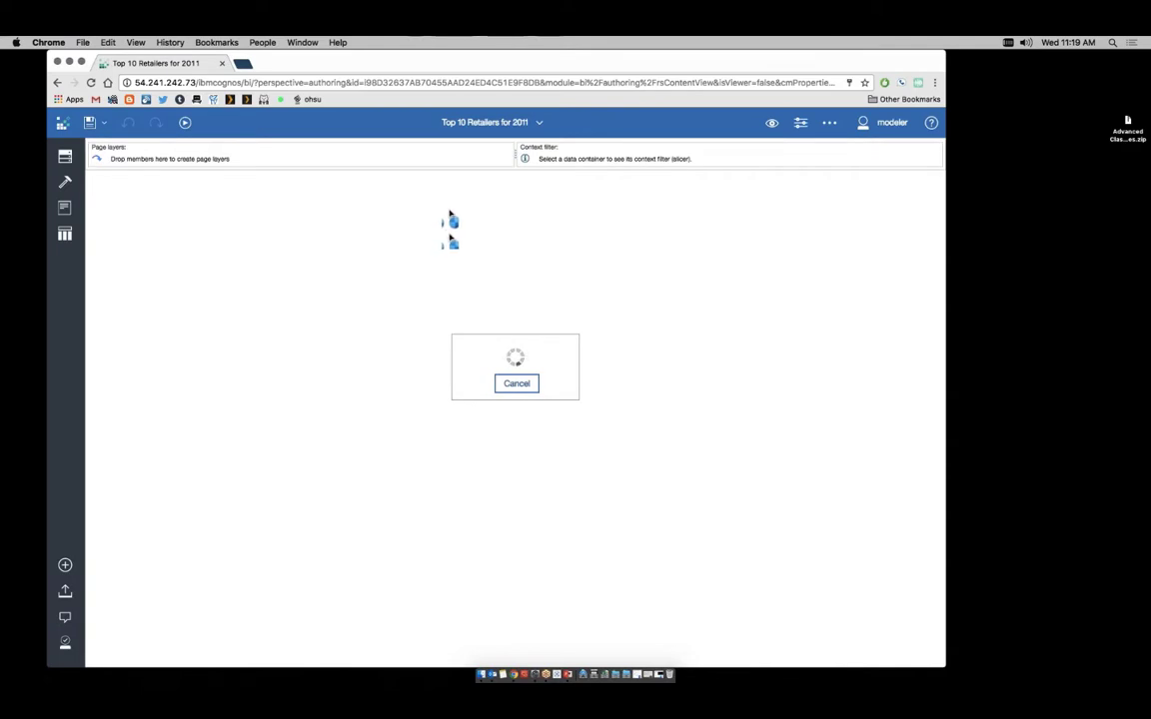
pyautogui.click(800, 122)
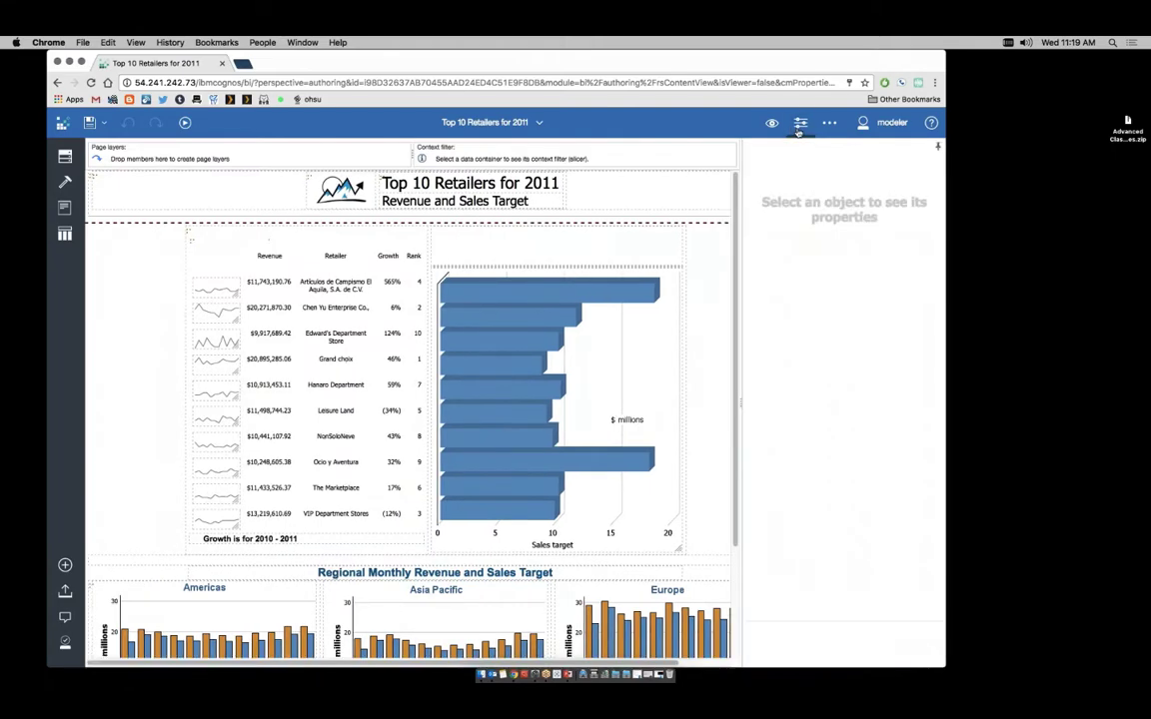
pyautogui.click(66, 209)
# Step: Select the Report node in the Pages tree and set Run with full interactivity to Yes
pyautogui.click(145, 223)
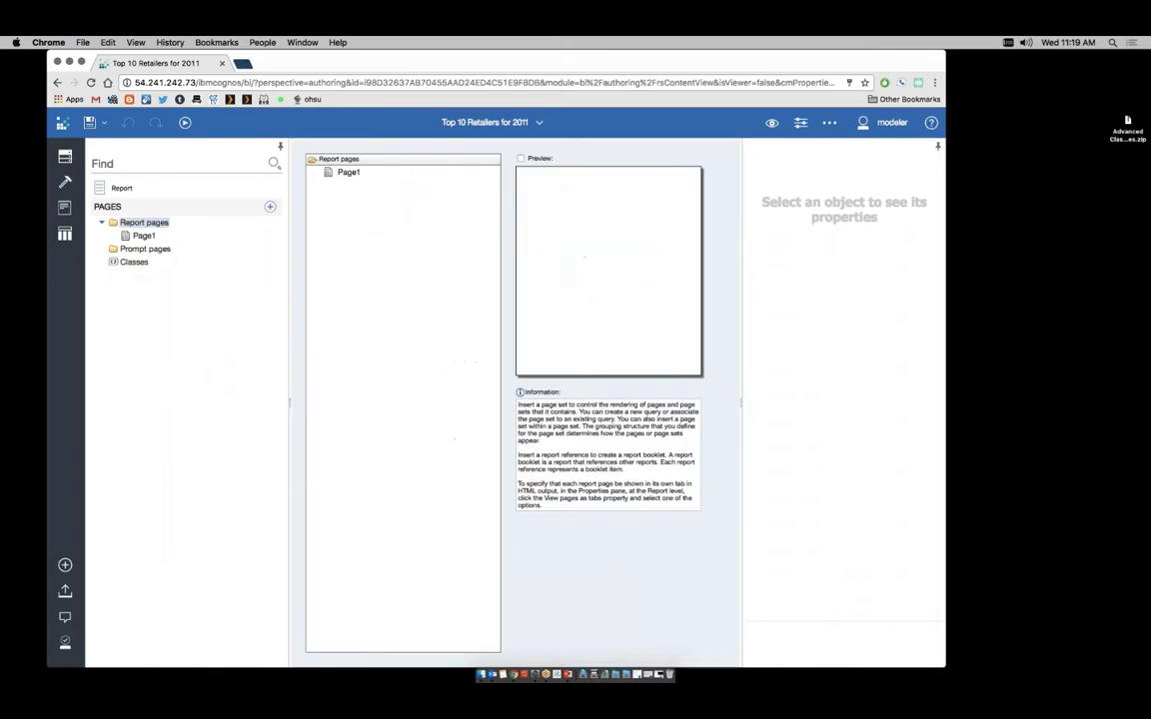
pyautogui.click(350, 173)
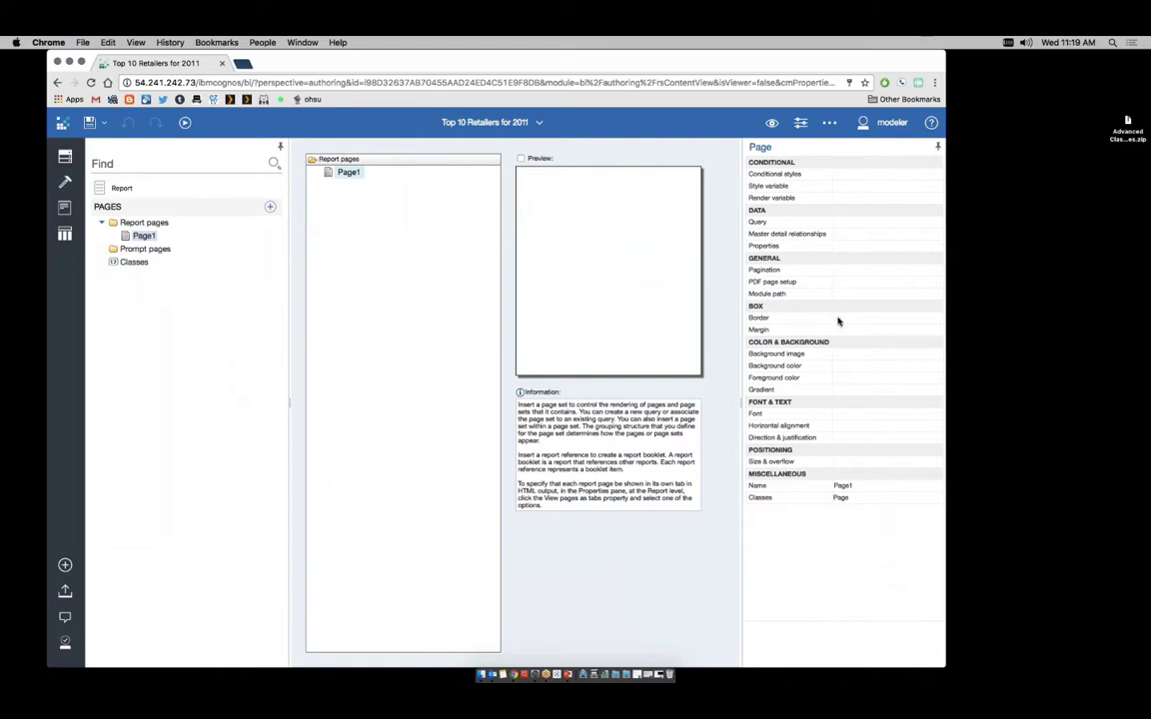
pyautogui.click(144, 222)
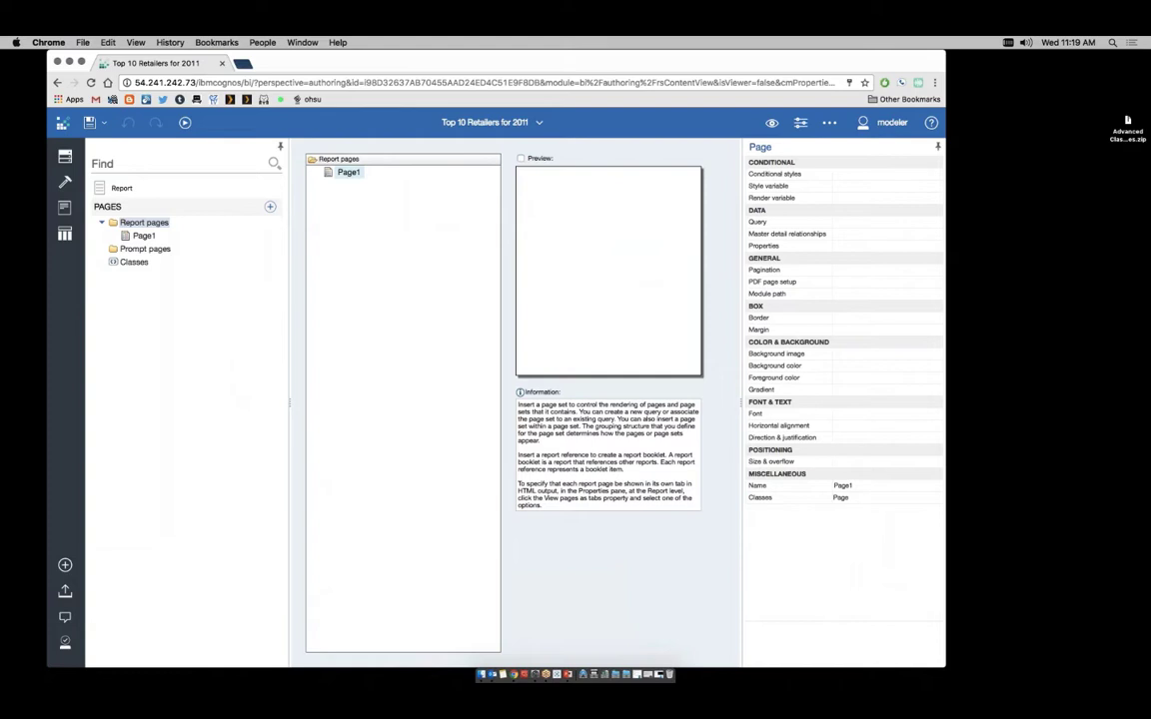
pyautogui.click(118, 187)
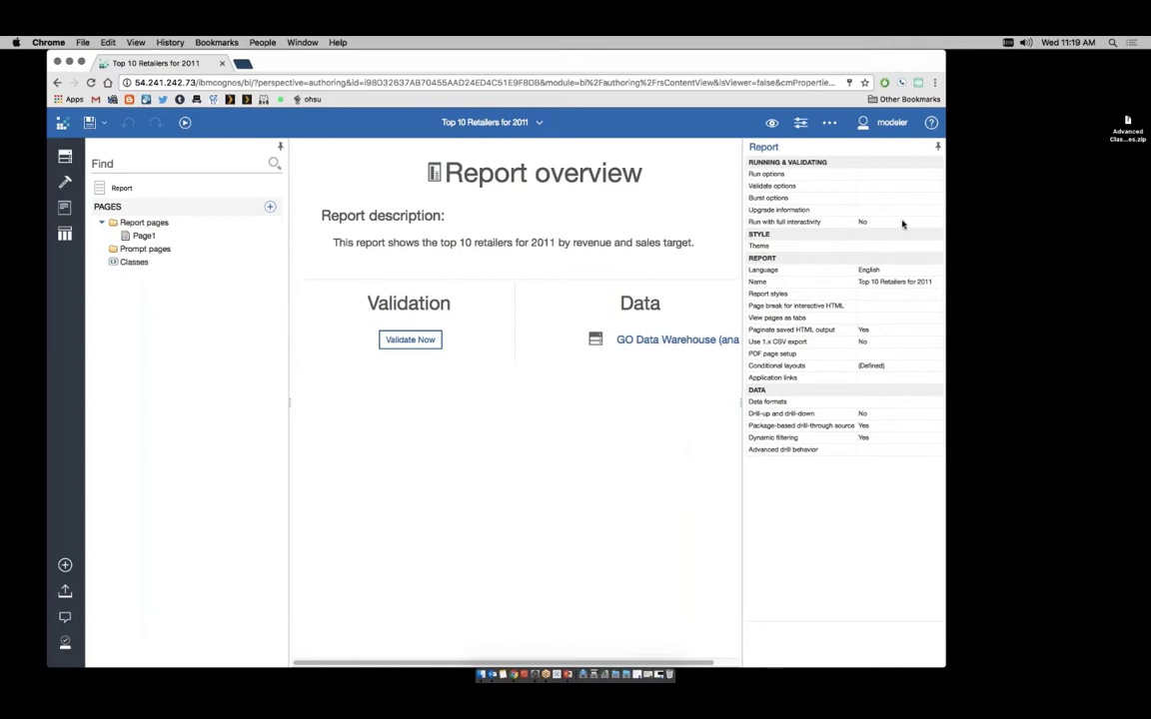
pyautogui.click(902, 223)
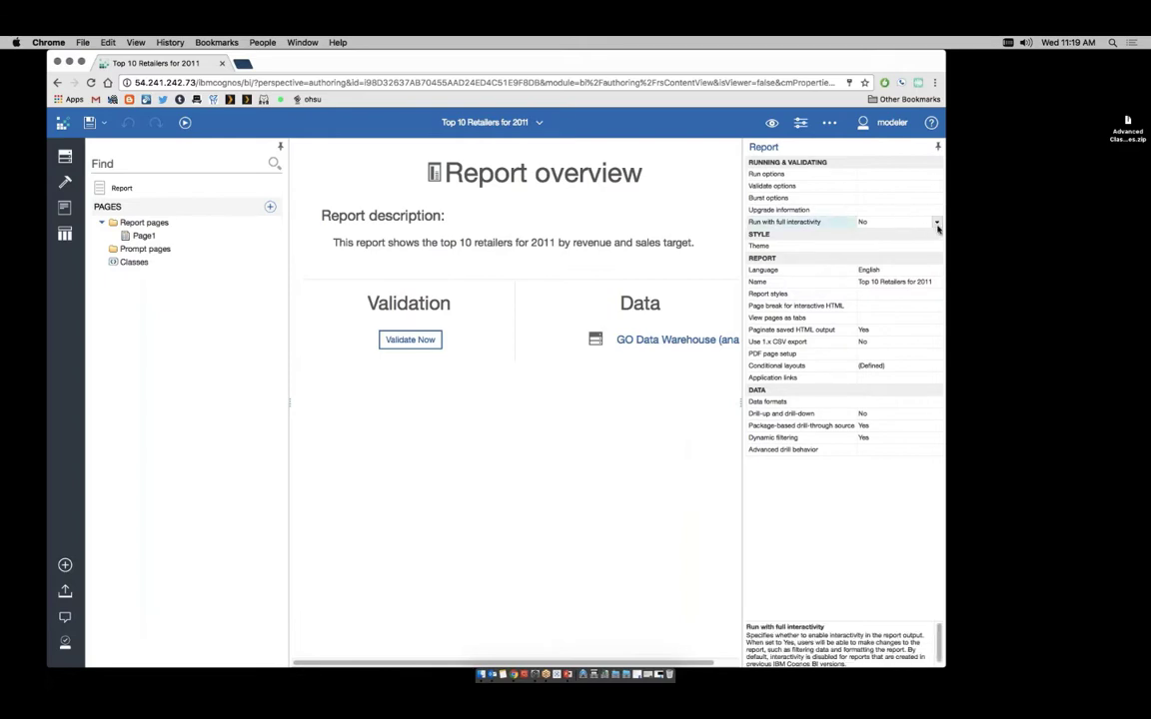
pyautogui.click(934, 234)
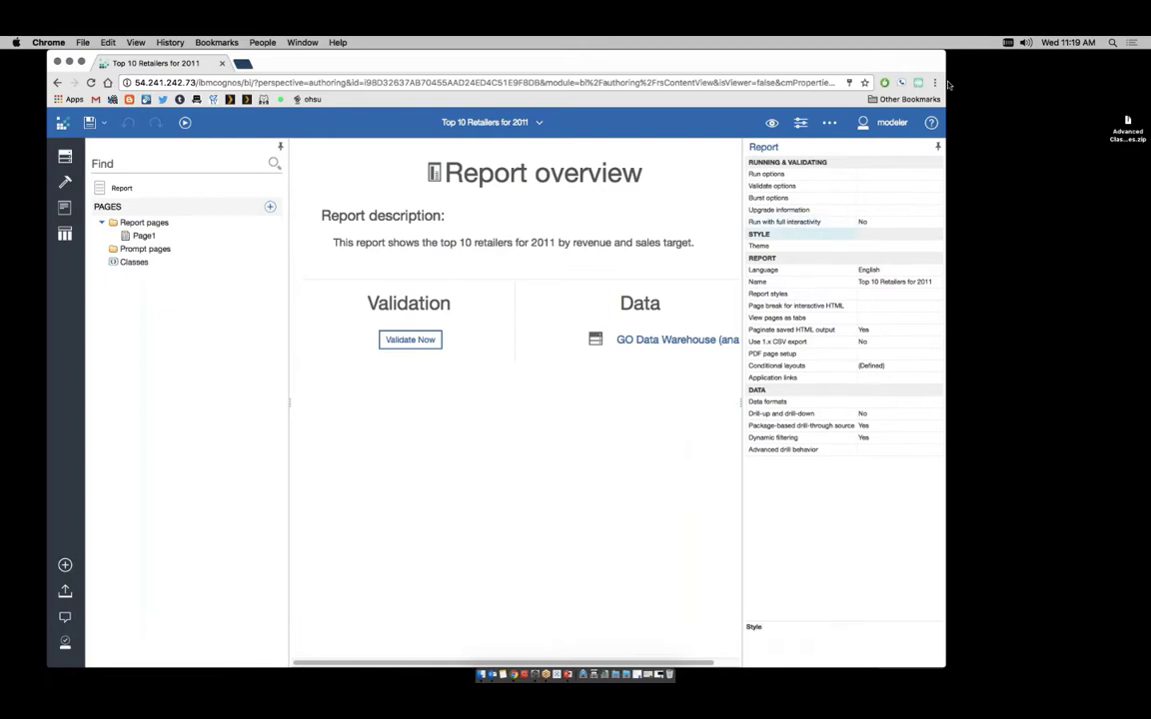
pyautogui.click(934, 221)
pyautogui.click(936, 222)
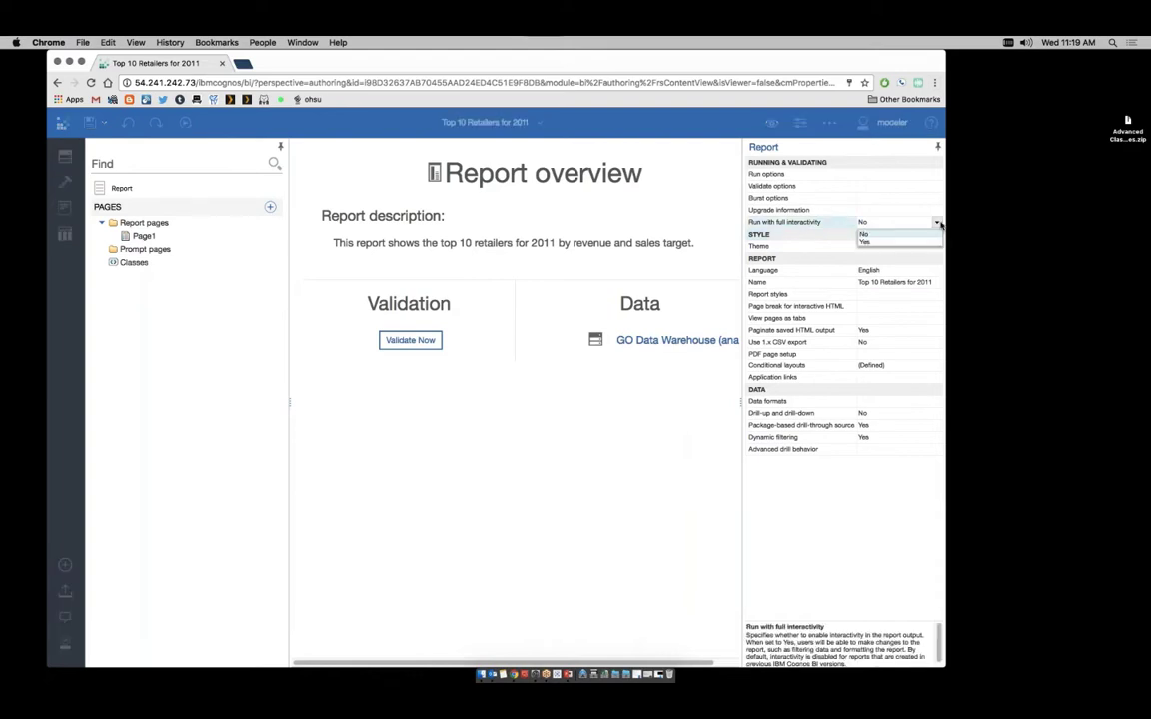
pyautogui.click(910, 241)
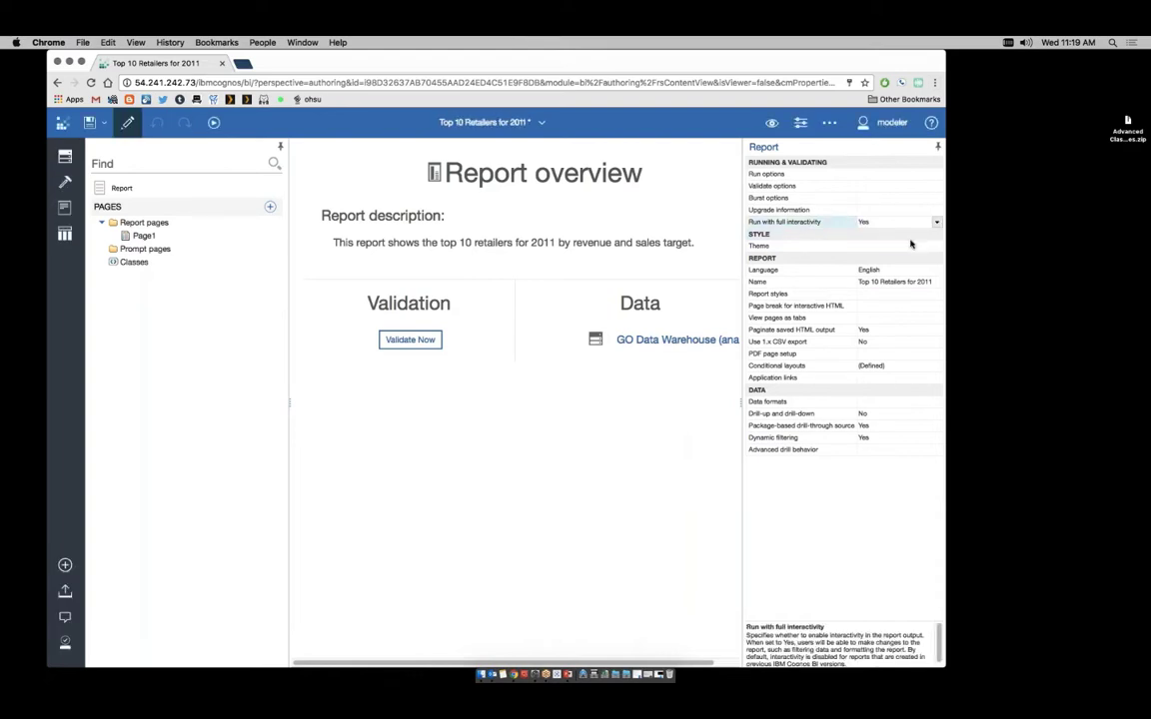
# Step: Back in the page view, sort the Revenue column Descending, from highest to lowest
pyautogui.click(128, 125)
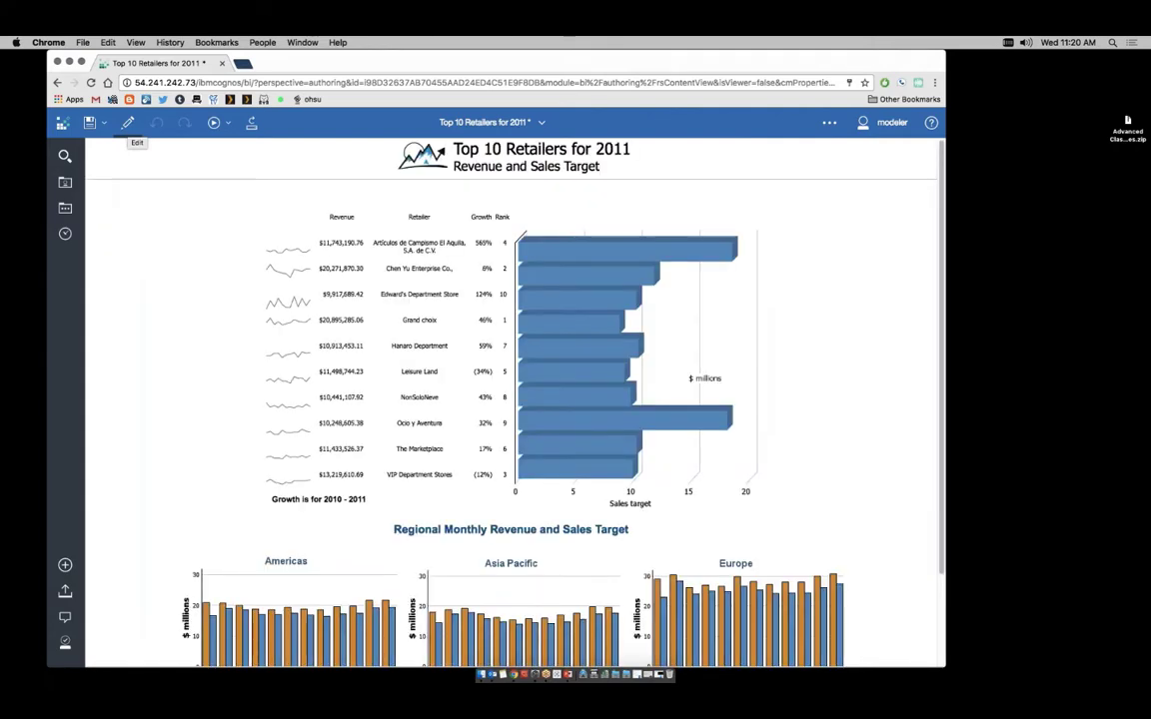
pyautogui.click(332, 217)
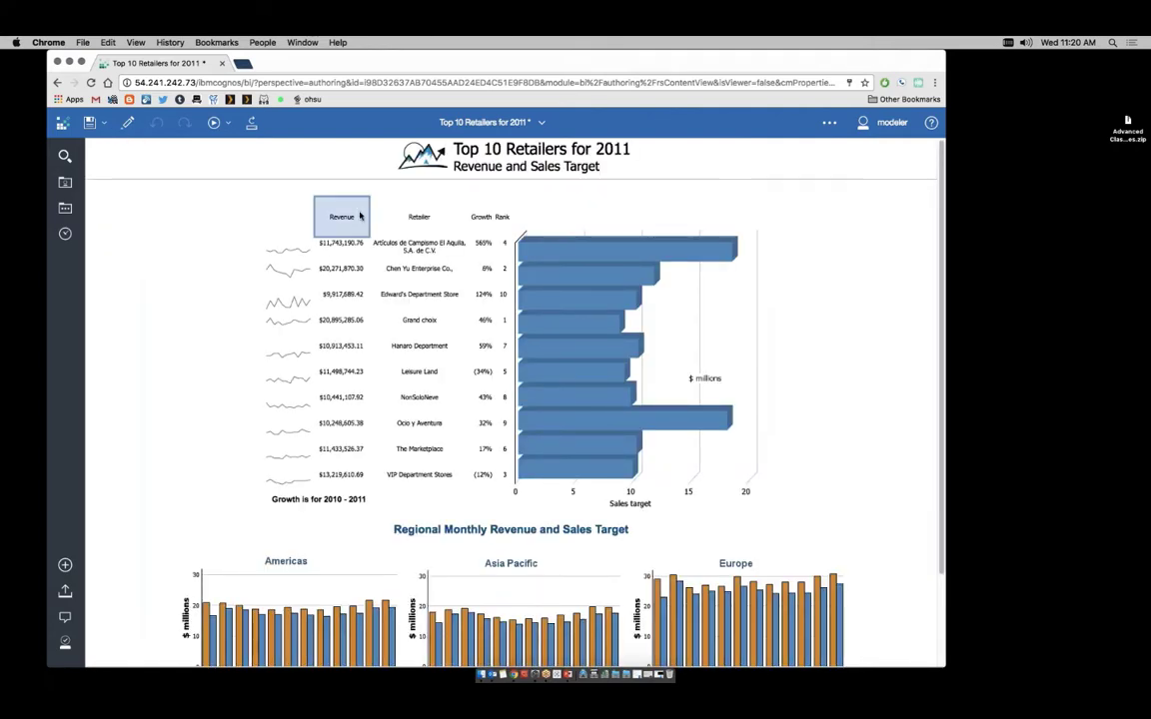
pyautogui.click(323, 230)
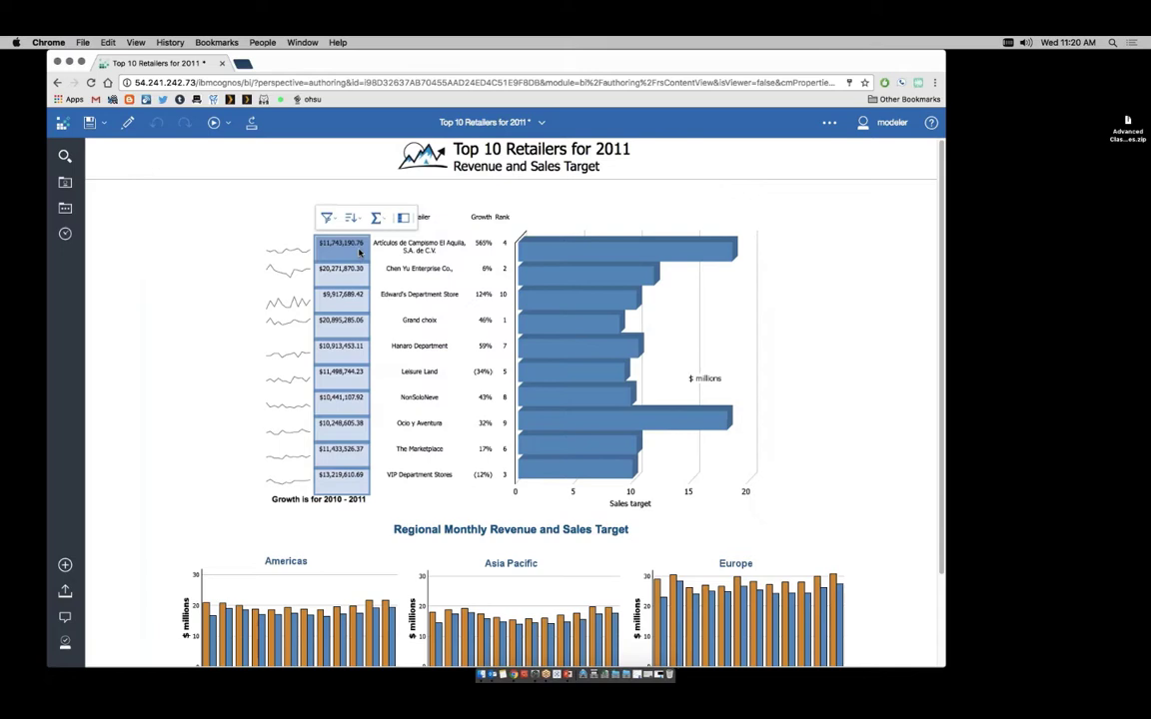
pyautogui.click(419, 231)
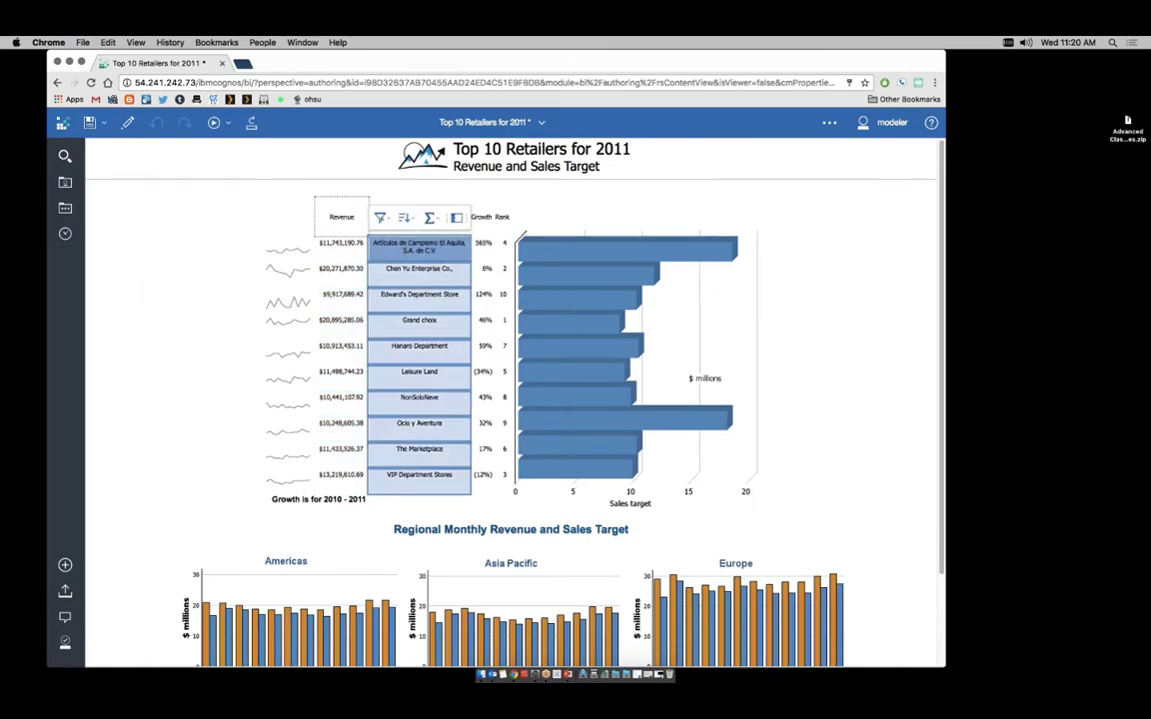
pyautogui.click(341, 217)
pyautogui.click(340, 238)
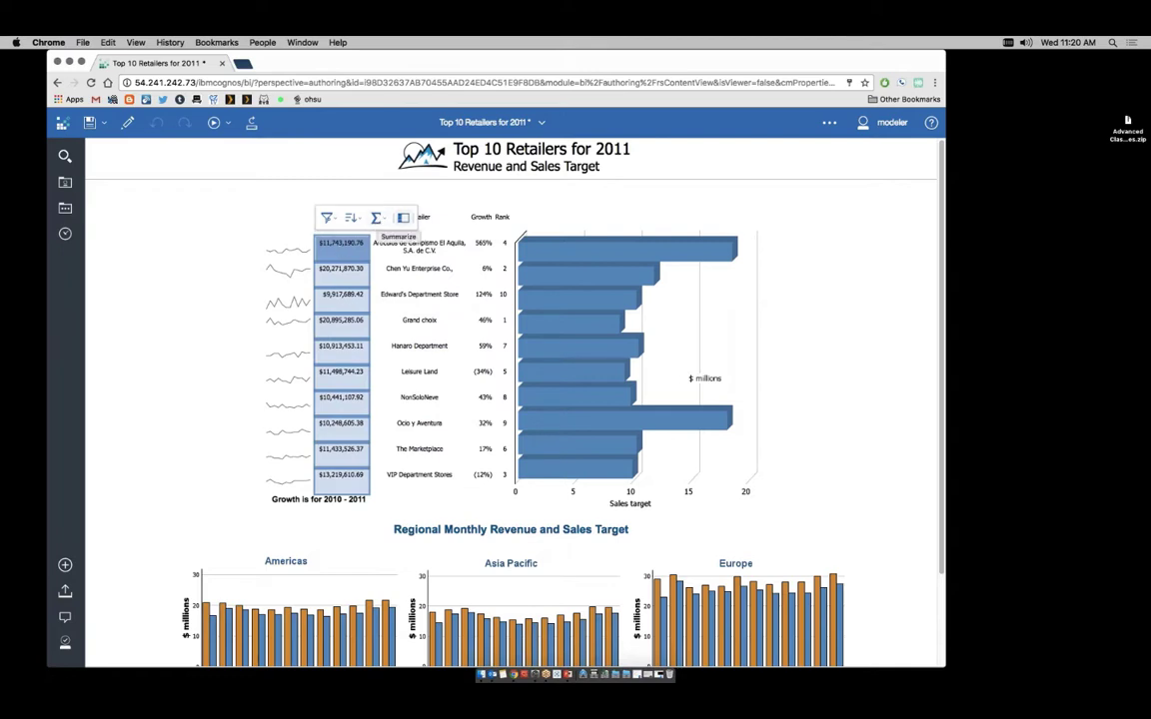
pyautogui.click(351, 219)
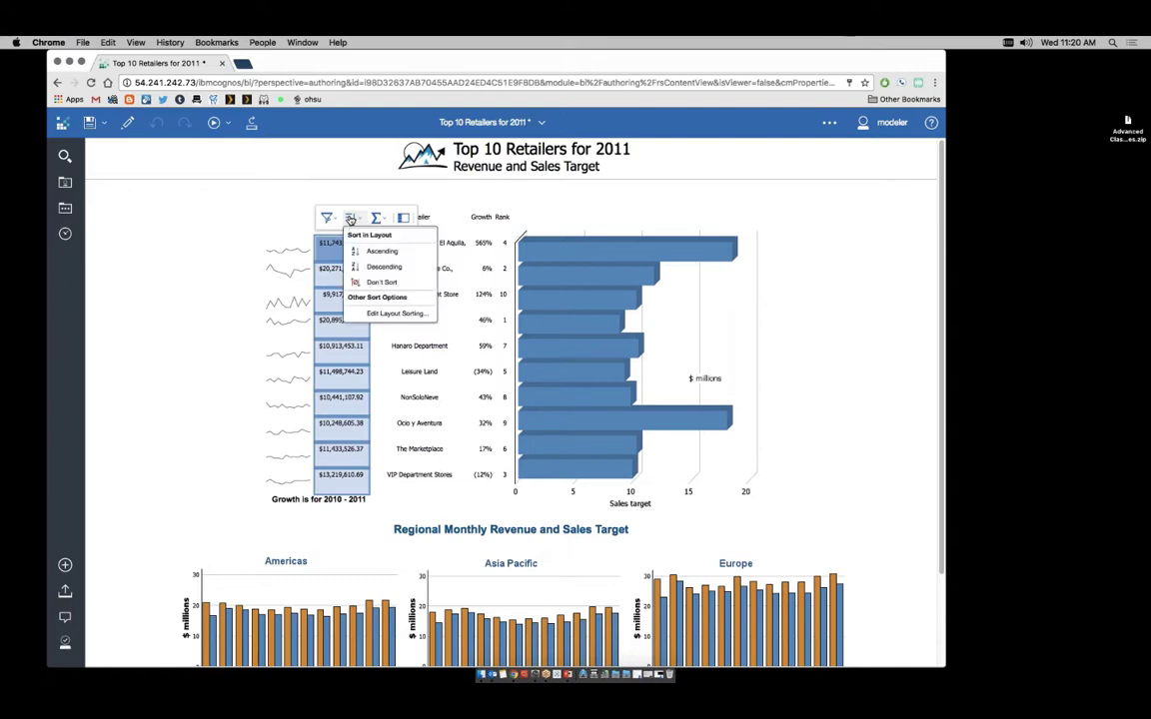
pyautogui.click(384, 267)
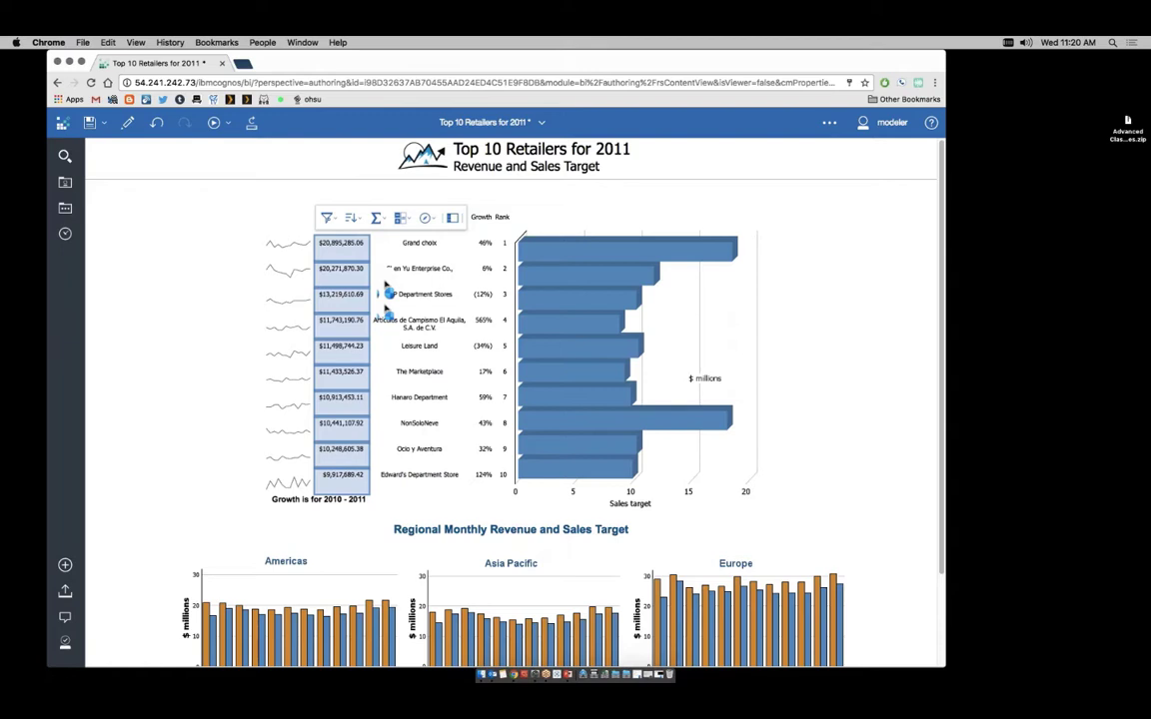
pyautogui.click(234, 285)
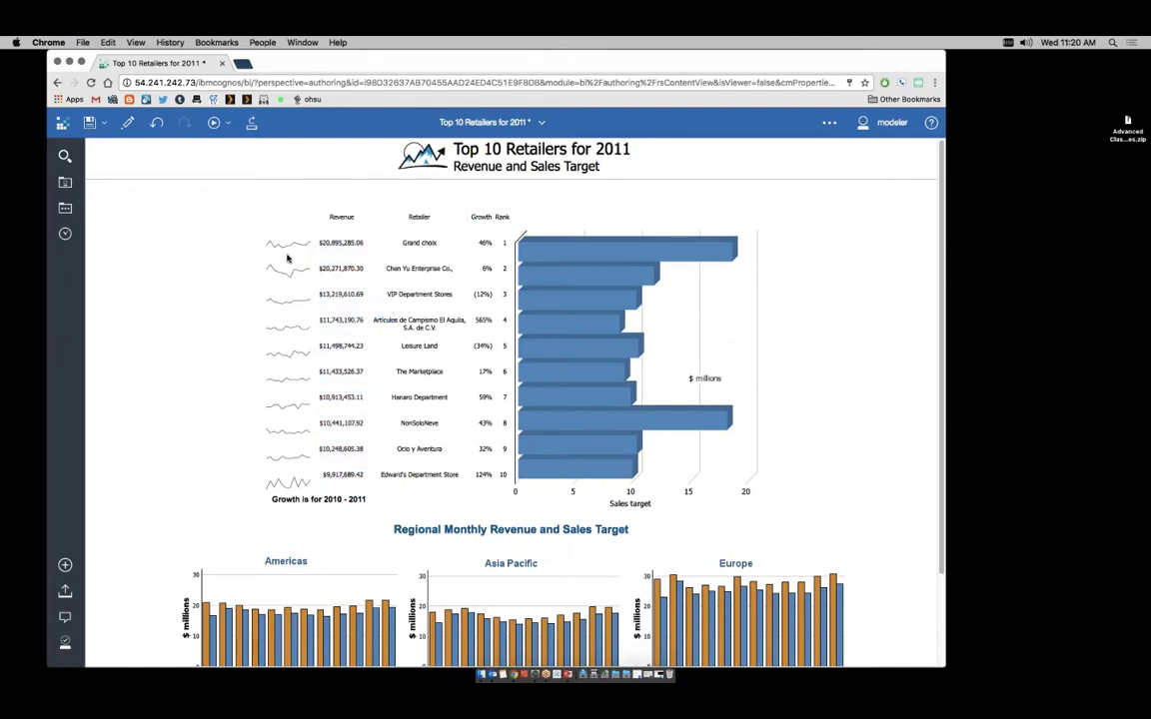
pyautogui.click(338, 223)
pyautogui.click(482, 216)
# Step: Switch between the viewer copy and the edited copy of Top 10 Retailers for 2011
pyautogui.click(562, 183)
pyautogui.click(542, 123)
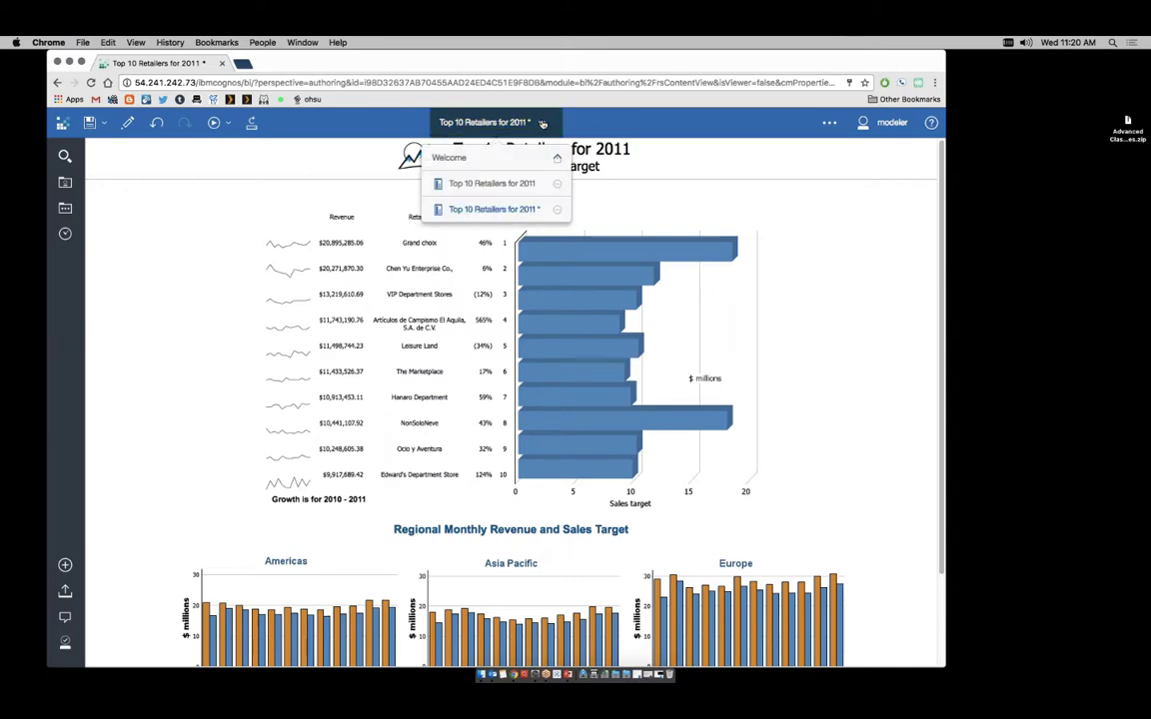
pyautogui.click(526, 184)
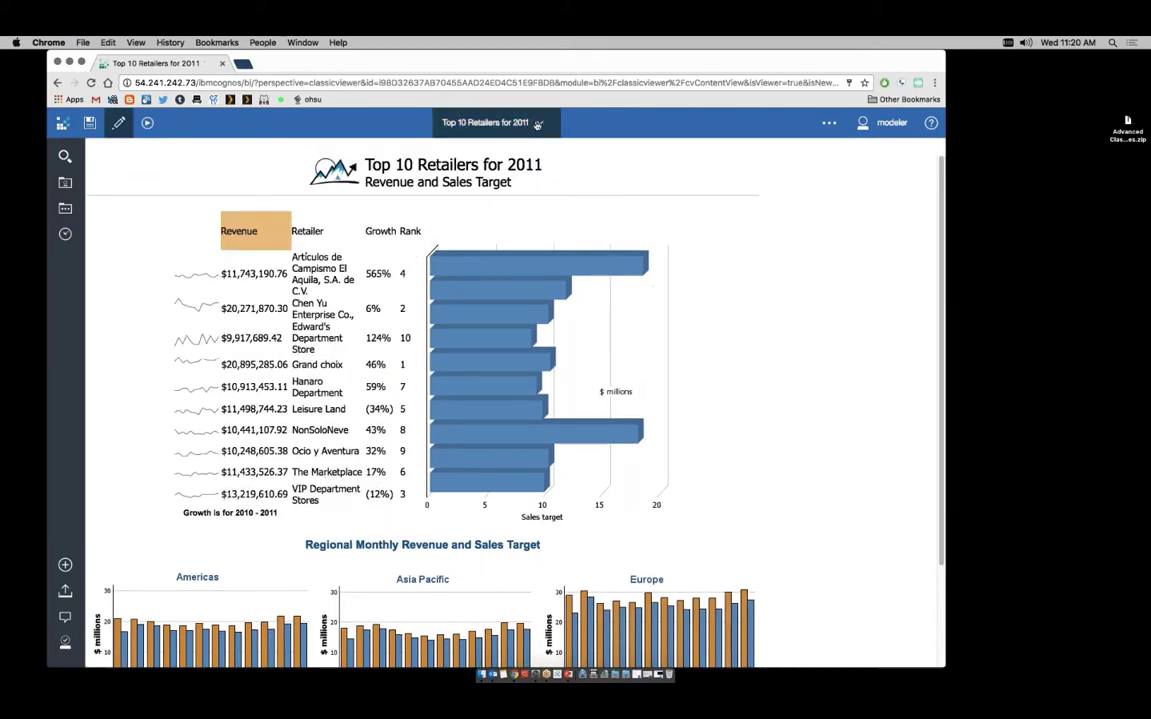
pyautogui.click(540, 122)
pyautogui.click(504, 211)
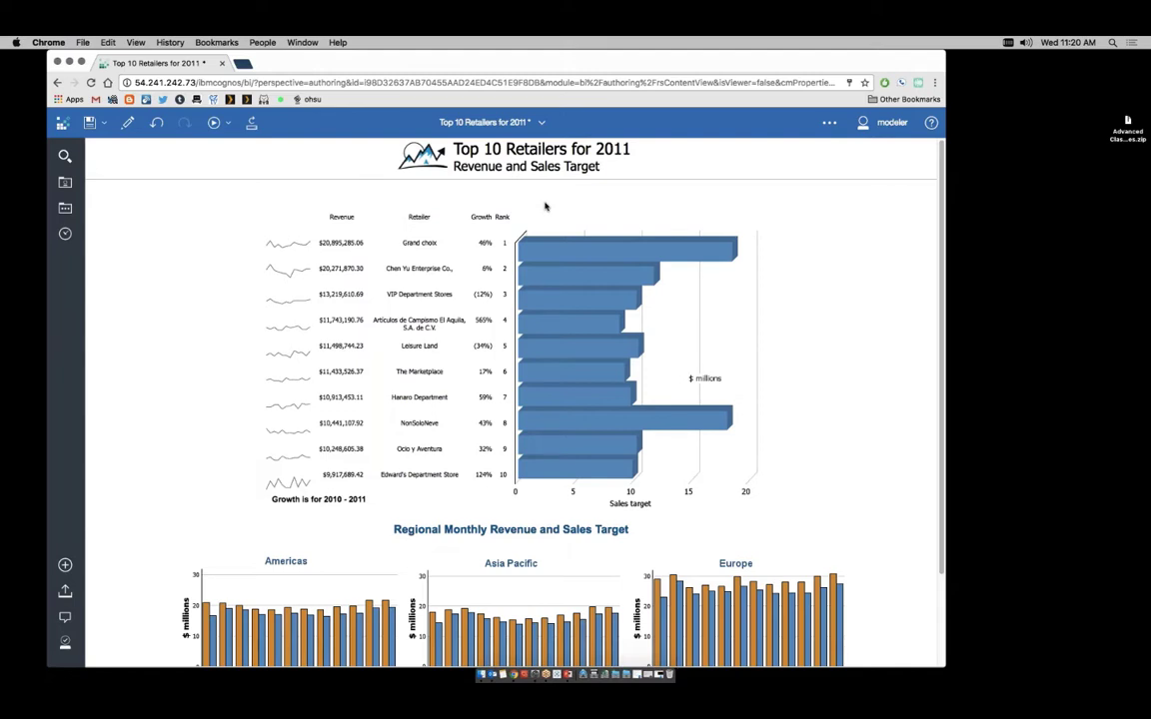
# Step: Remove the unsaved 'Top 10 Retailers for 2011 *' copy, confirming with OK to discard changes
pyautogui.click(543, 122)
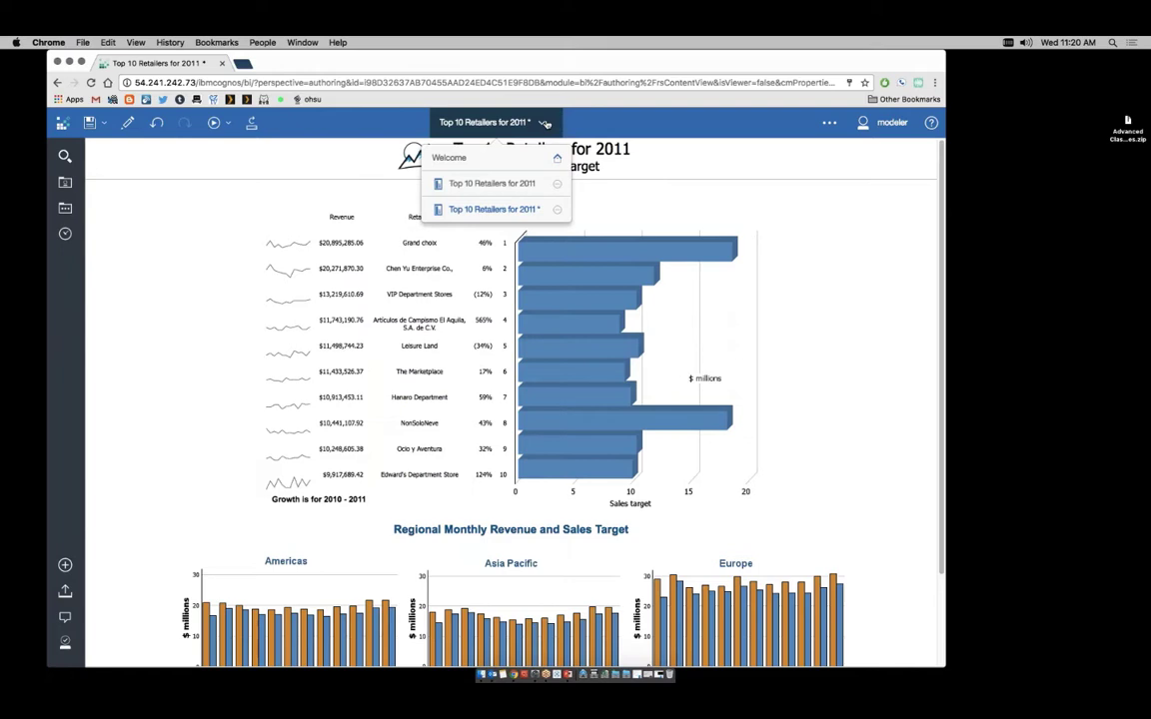
pyautogui.click(558, 212)
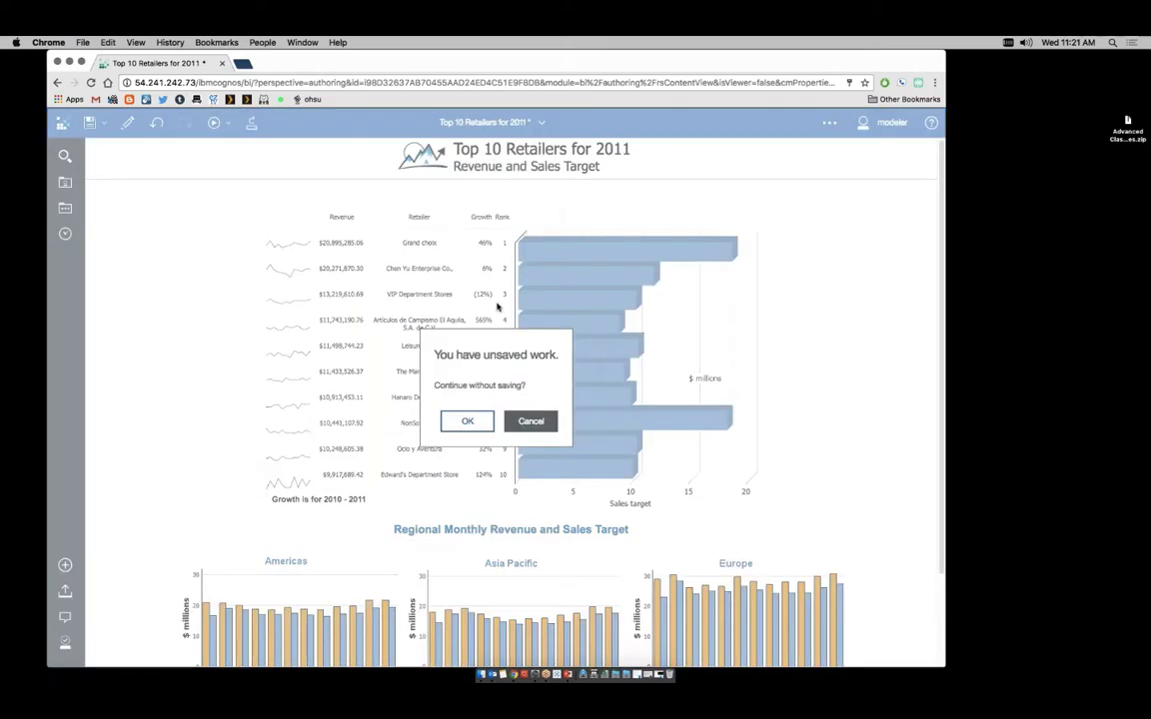
pyautogui.click(468, 424)
pyautogui.click(486, 118)
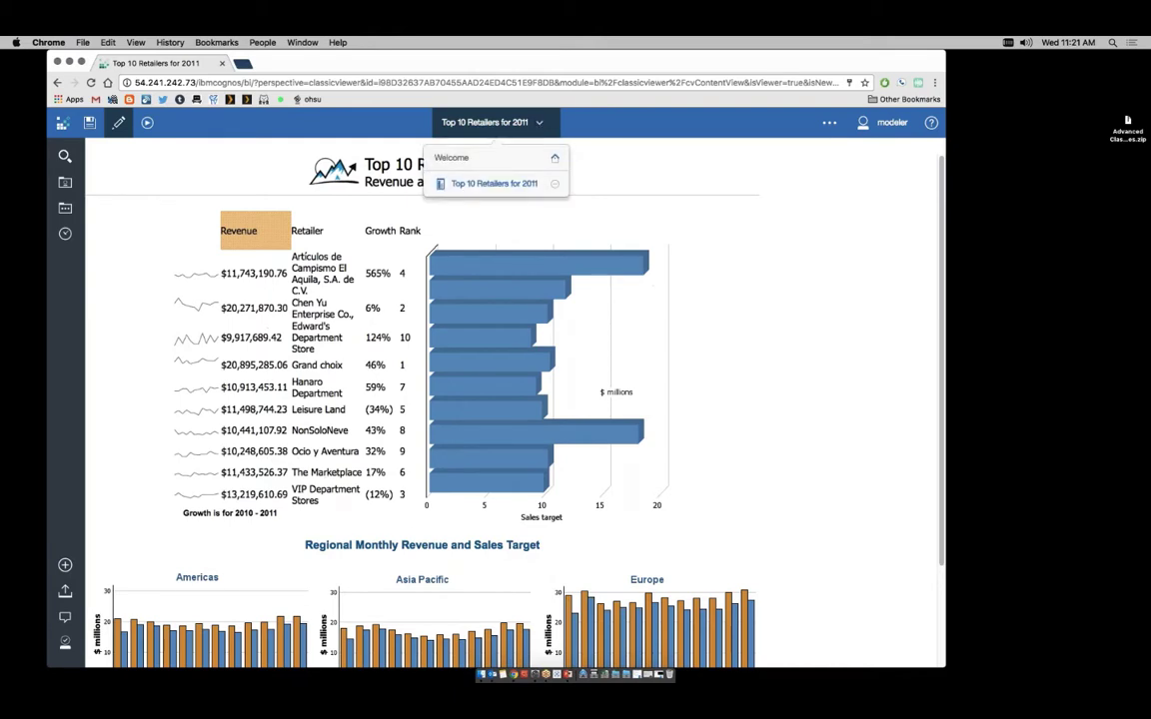
# Step: Close Top 10 Retailers for 2011, check its actions under Recent, then dismiss the panel
pyautogui.click(554, 184)
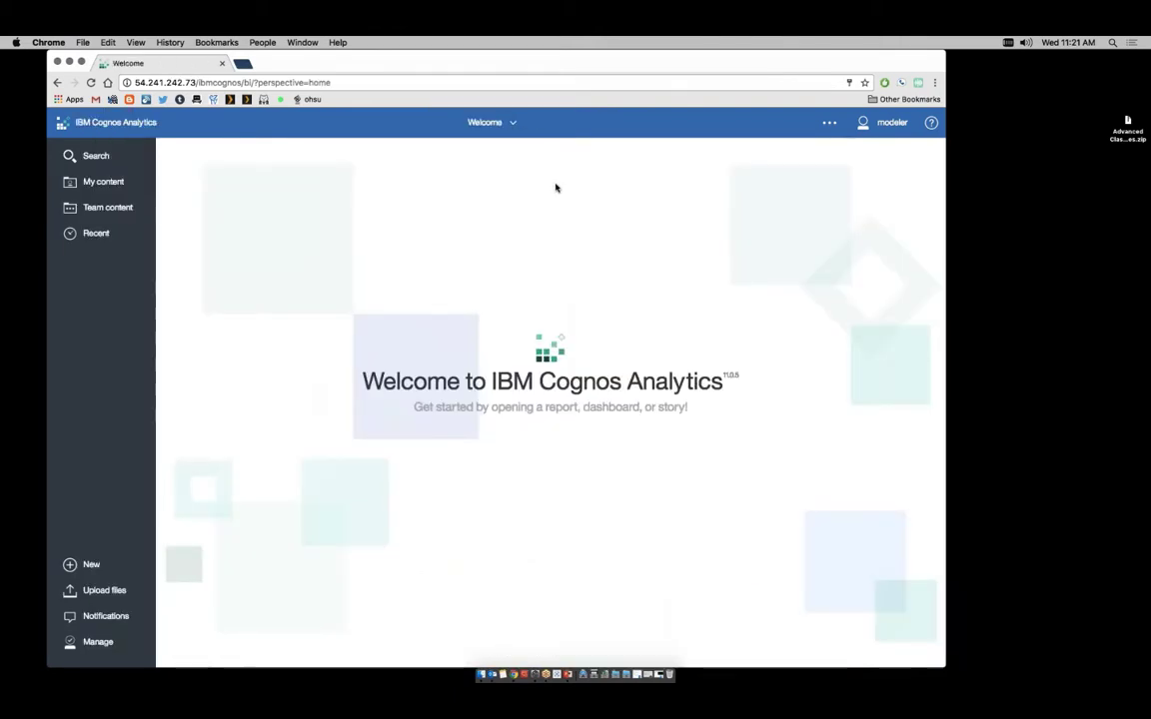
pyautogui.click(123, 243)
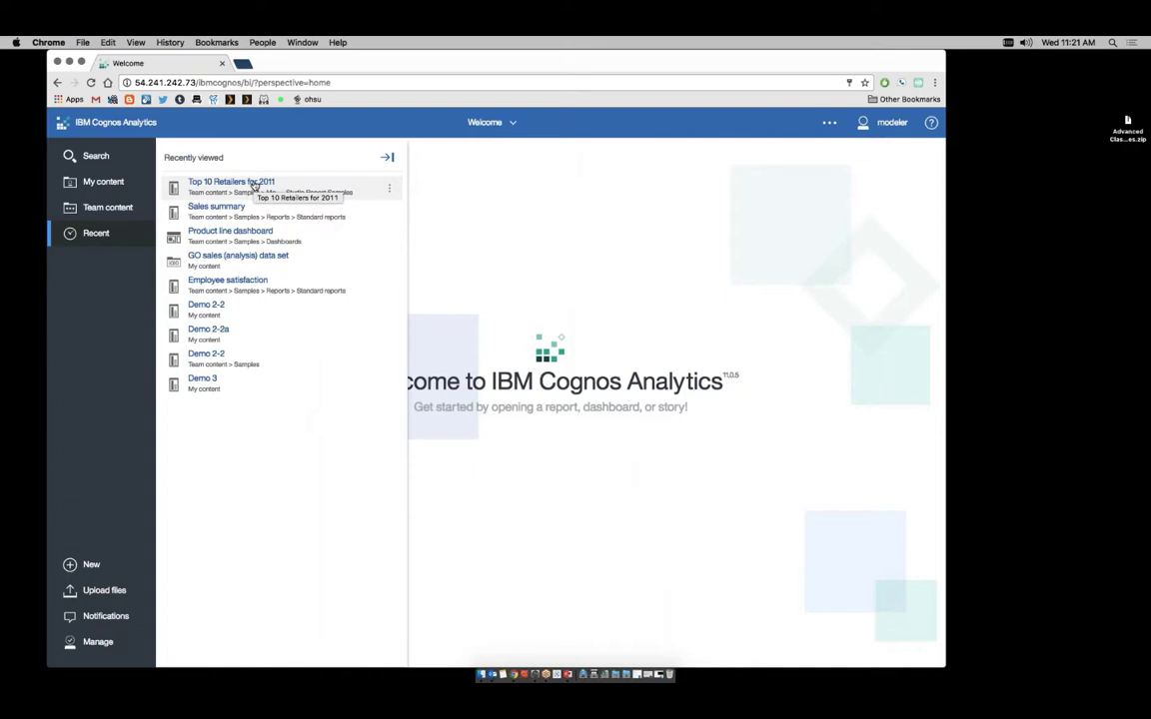
pyautogui.click(389, 188)
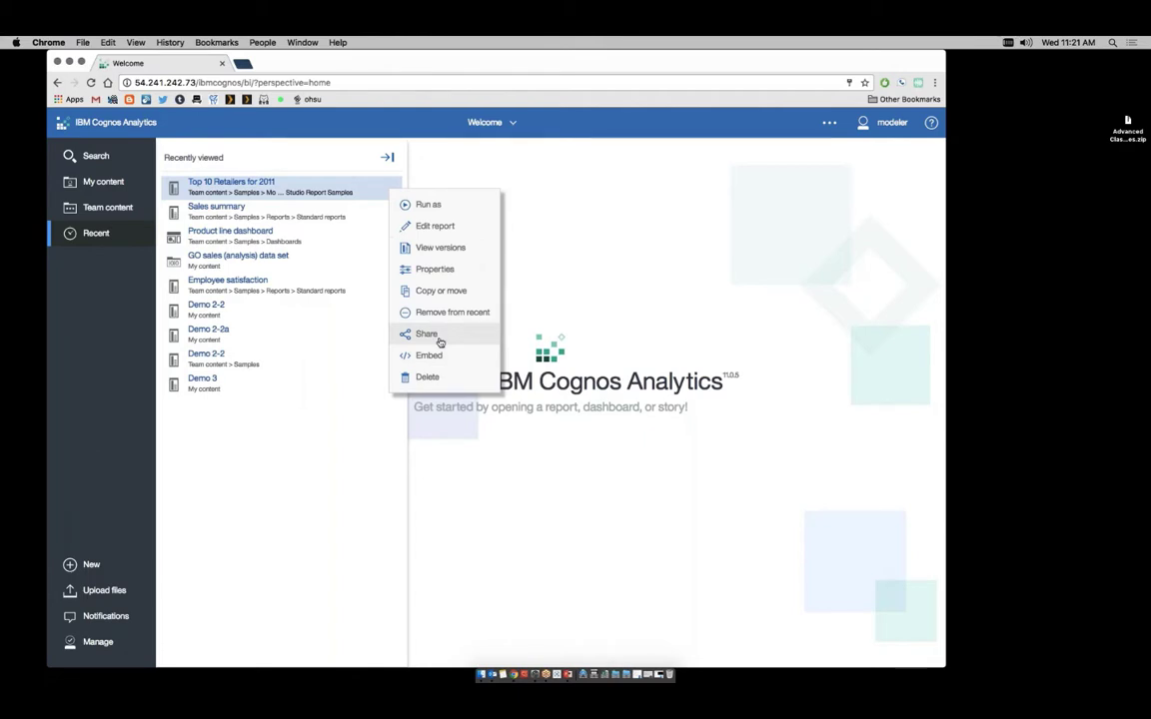
pyautogui.click(97, 237)
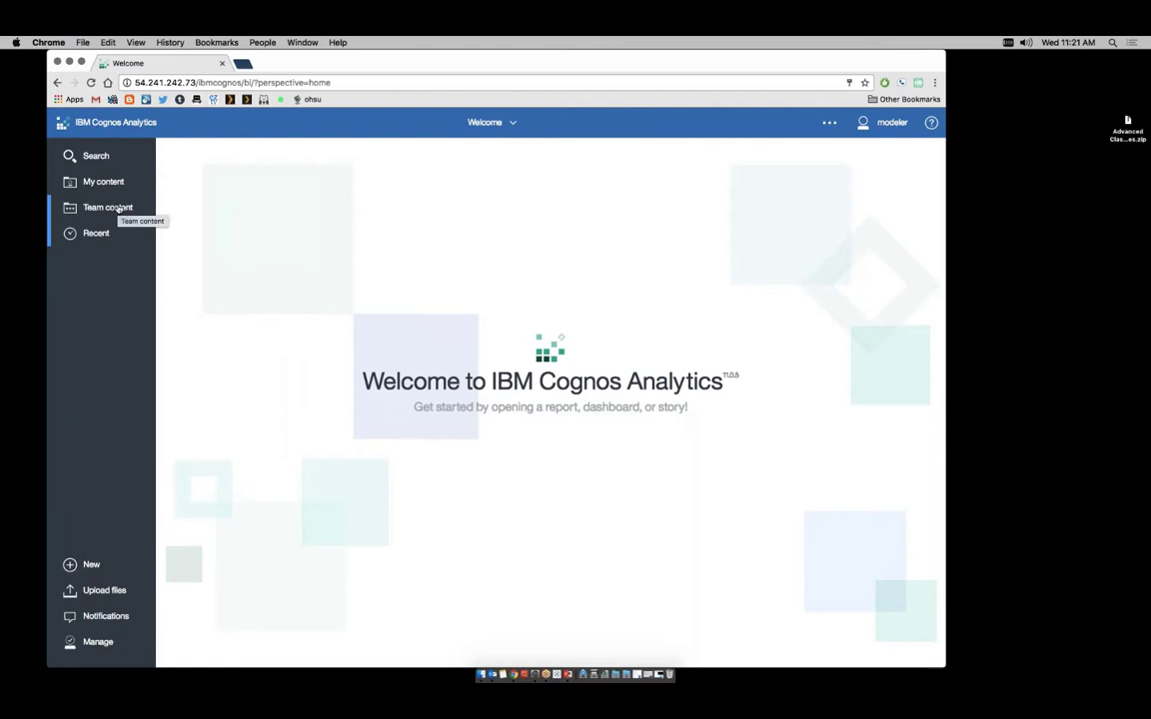
# Step: Open Sales summary from Team content under Samples > Reports > Standard reports
pyautogui.click(122, 209)
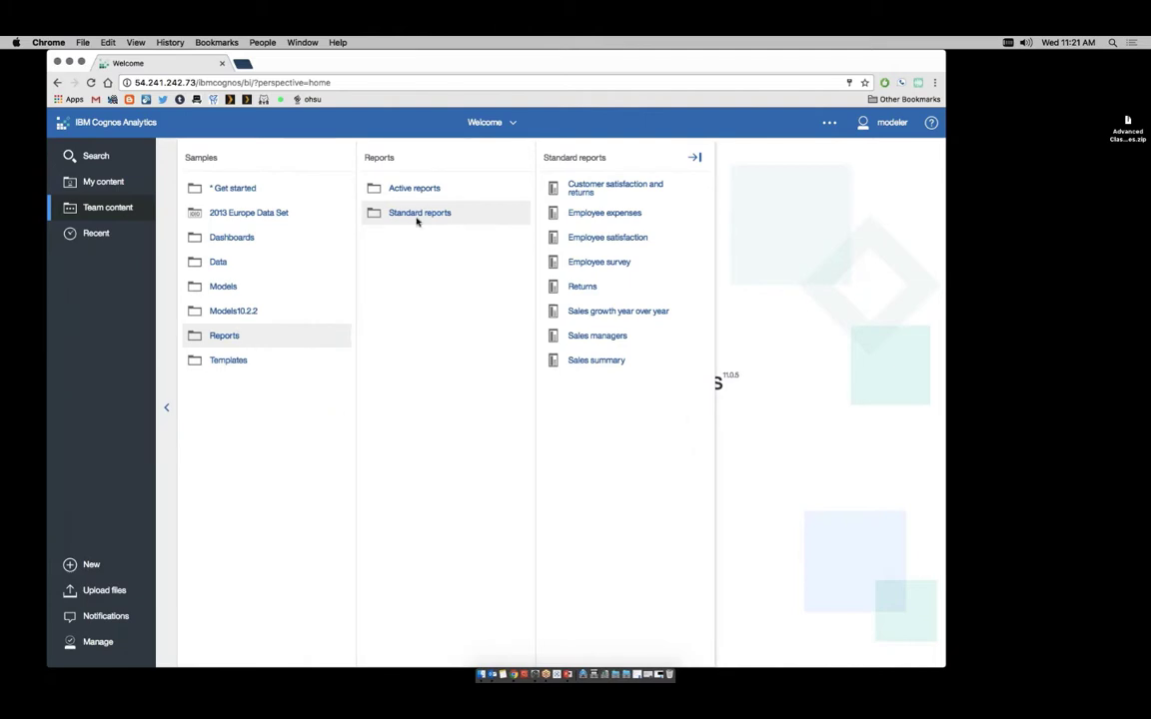
pyautogui.click(583, 362)
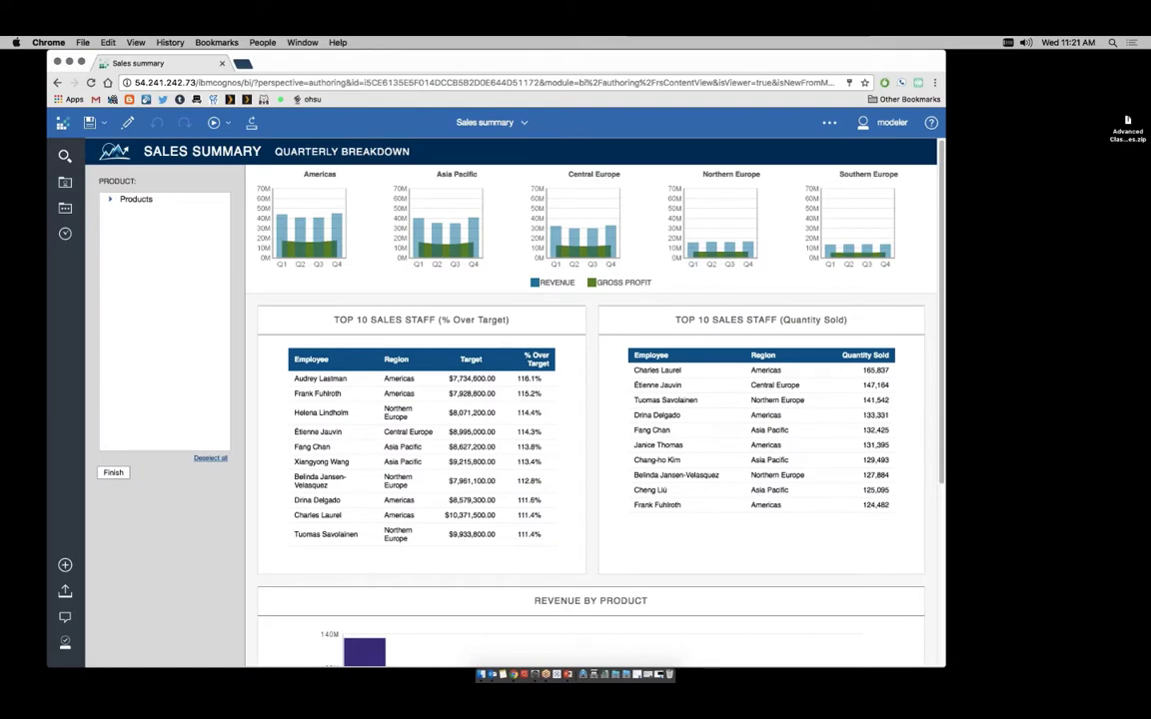
# Step: In the PRODUCT prompt, choose Camping Equipment under Products and click Finish
pyautogui.click(111, 201)
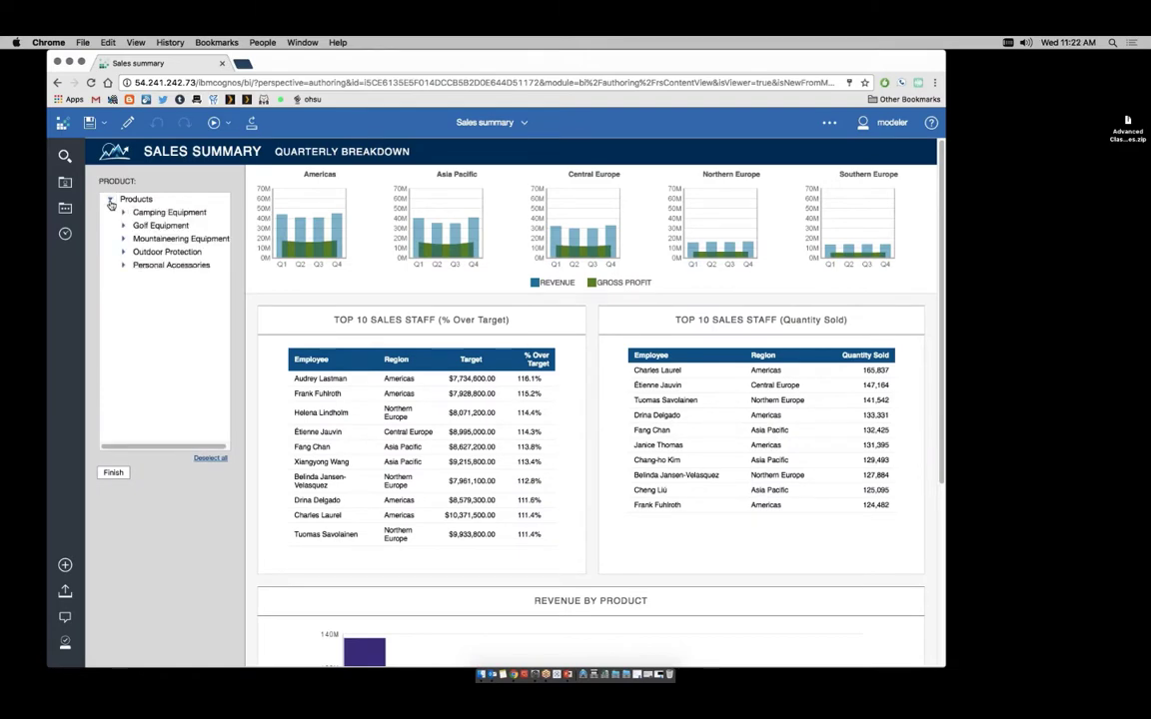
pyautogui.click(164, 214)
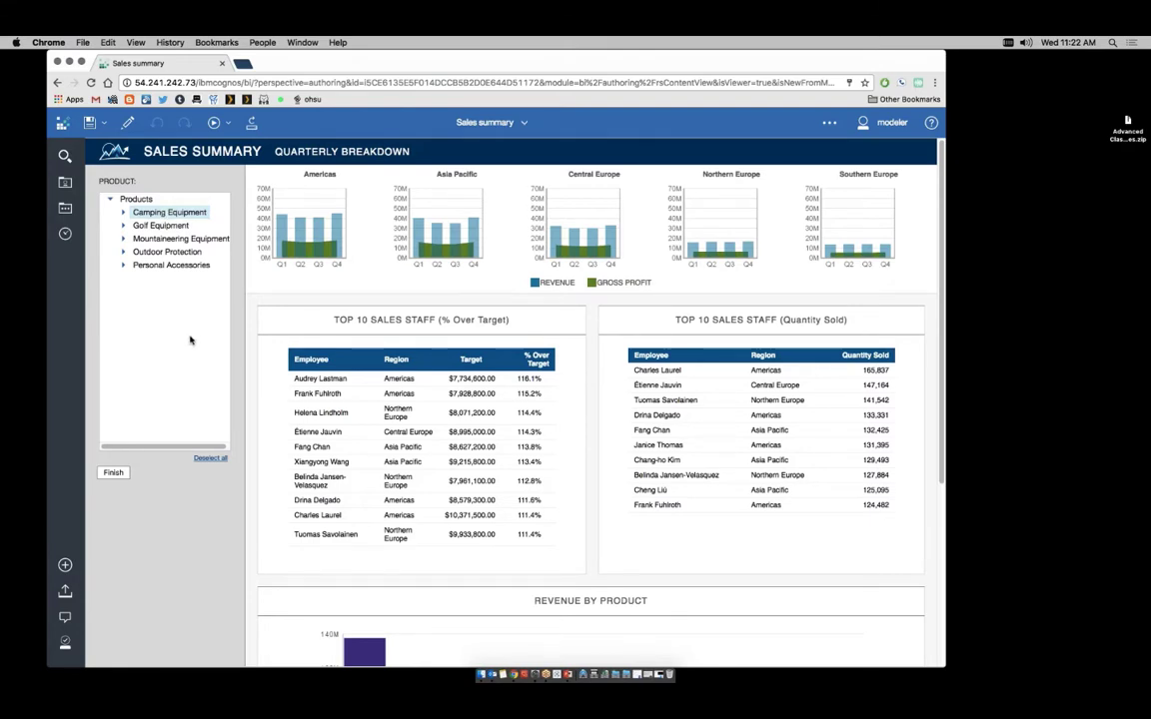
pyautogui.click(126, 473)
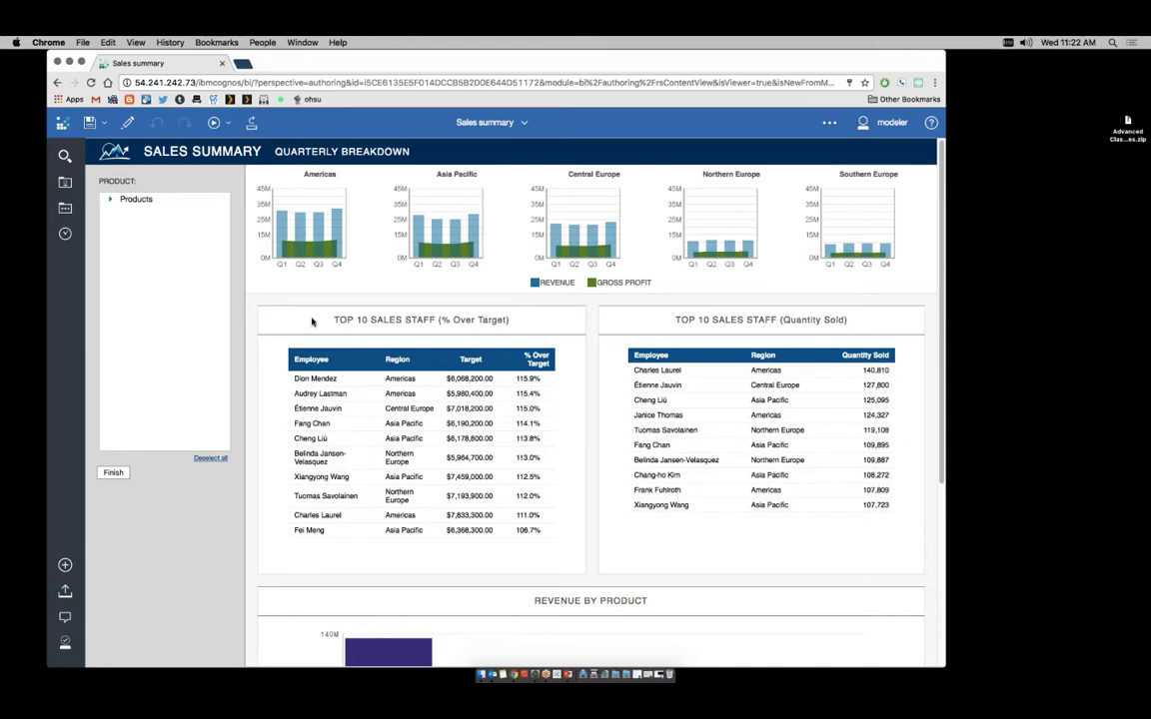
pyautogui.click(289, 171)
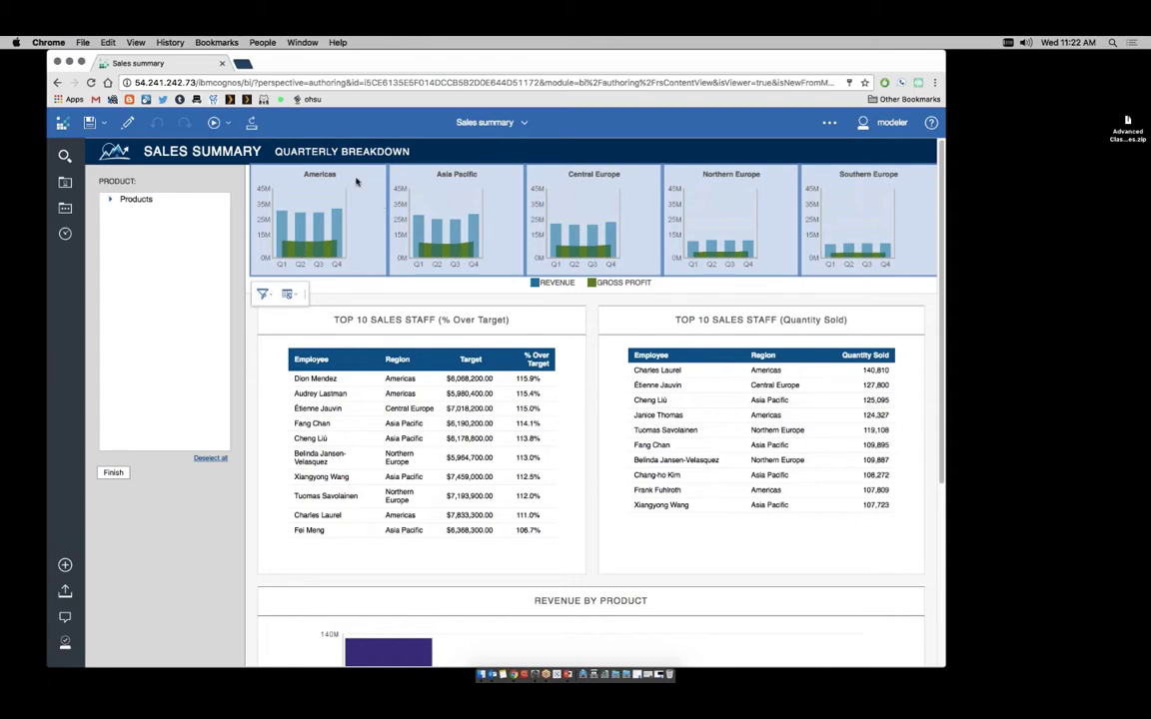
pyautogui.click(400, 359)
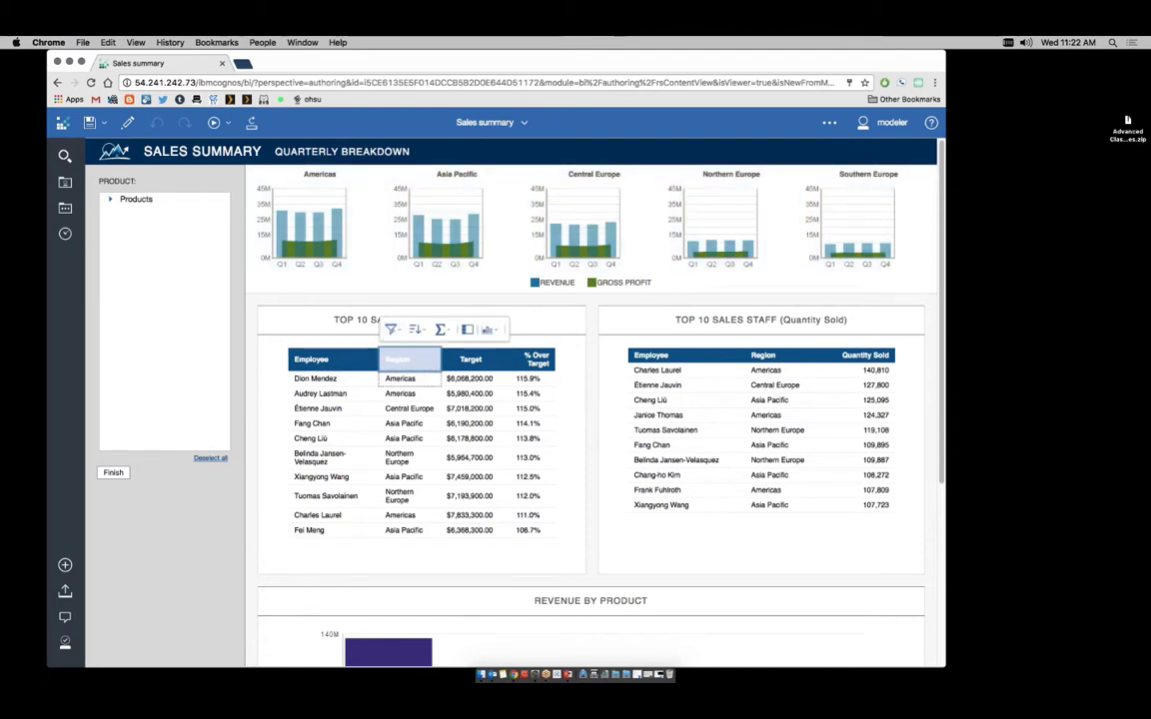
pyautogui.click(397, 358)
pyautogui.click(394, 353)
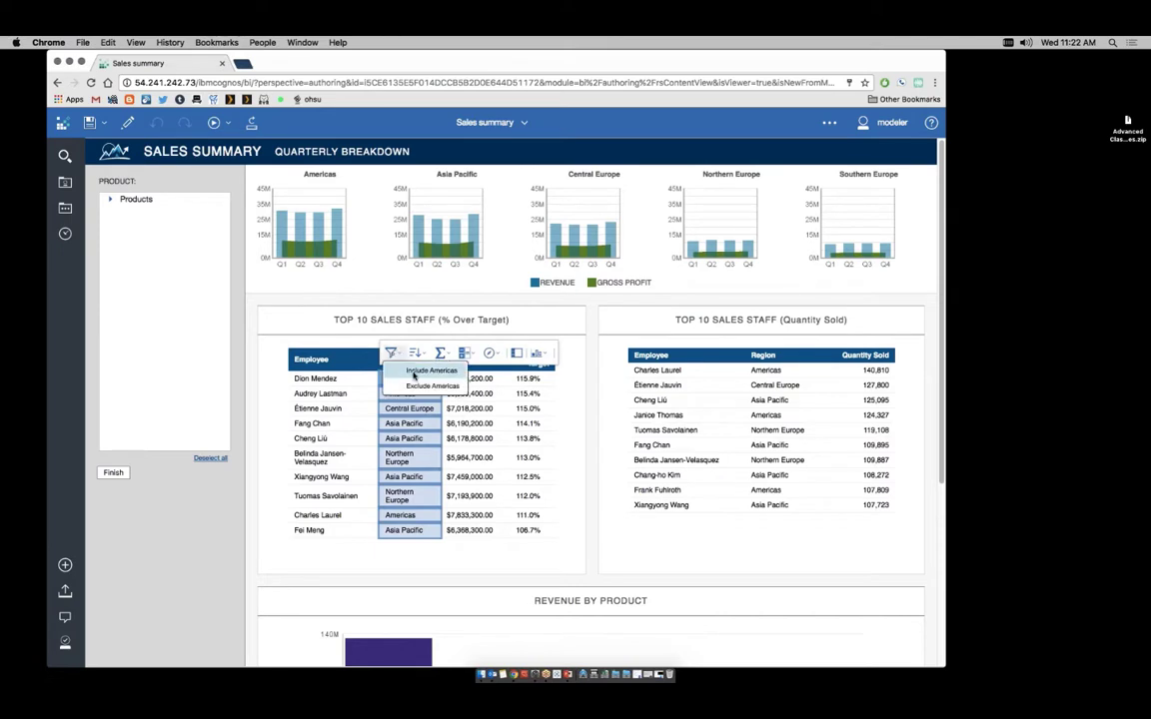
pyautogui.click(412, 373)
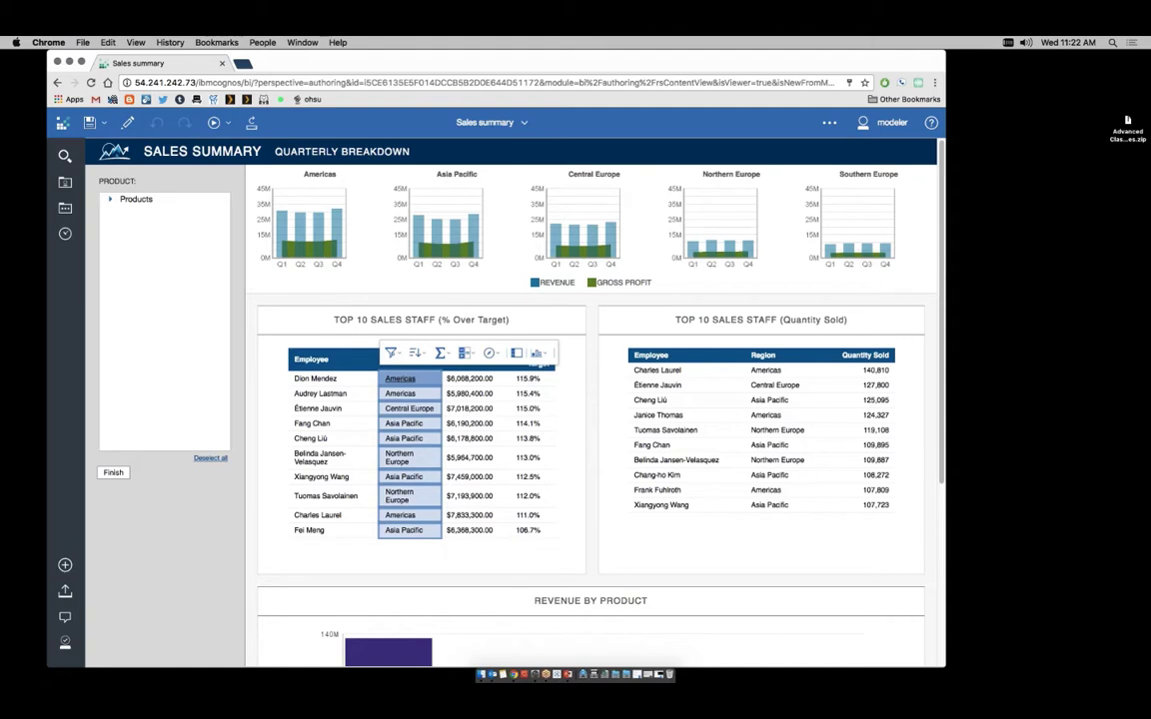
pyautogui.click(390, 353)
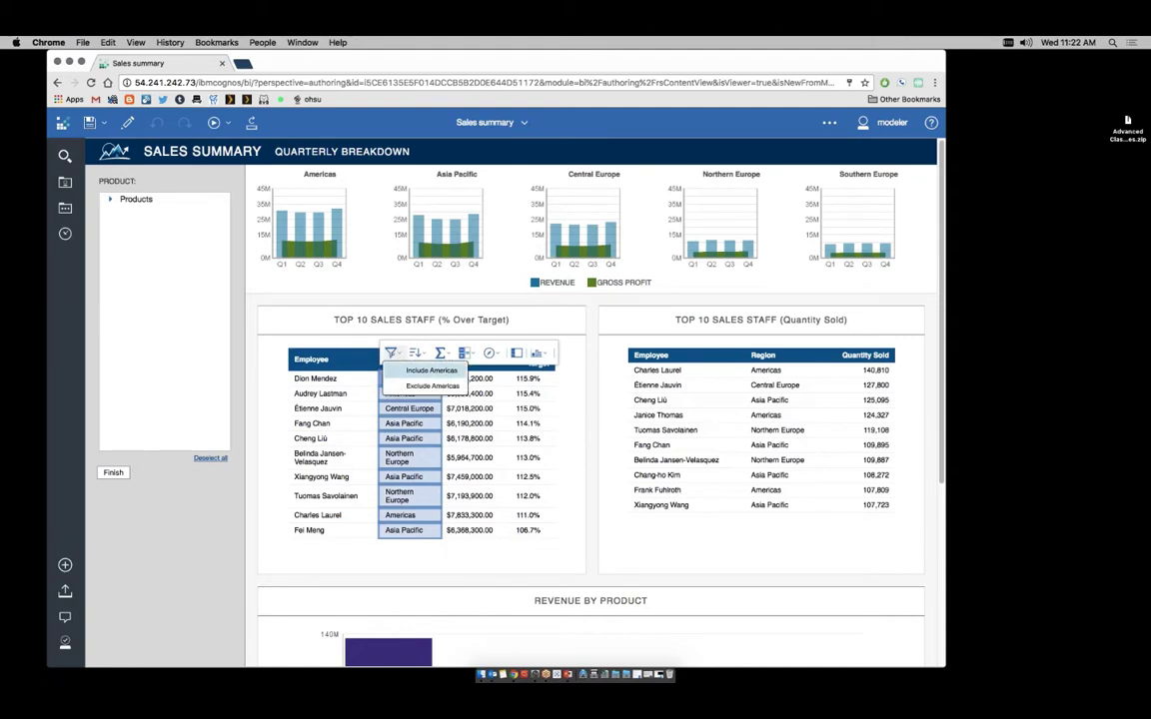
pyautogui.click(409, 377)
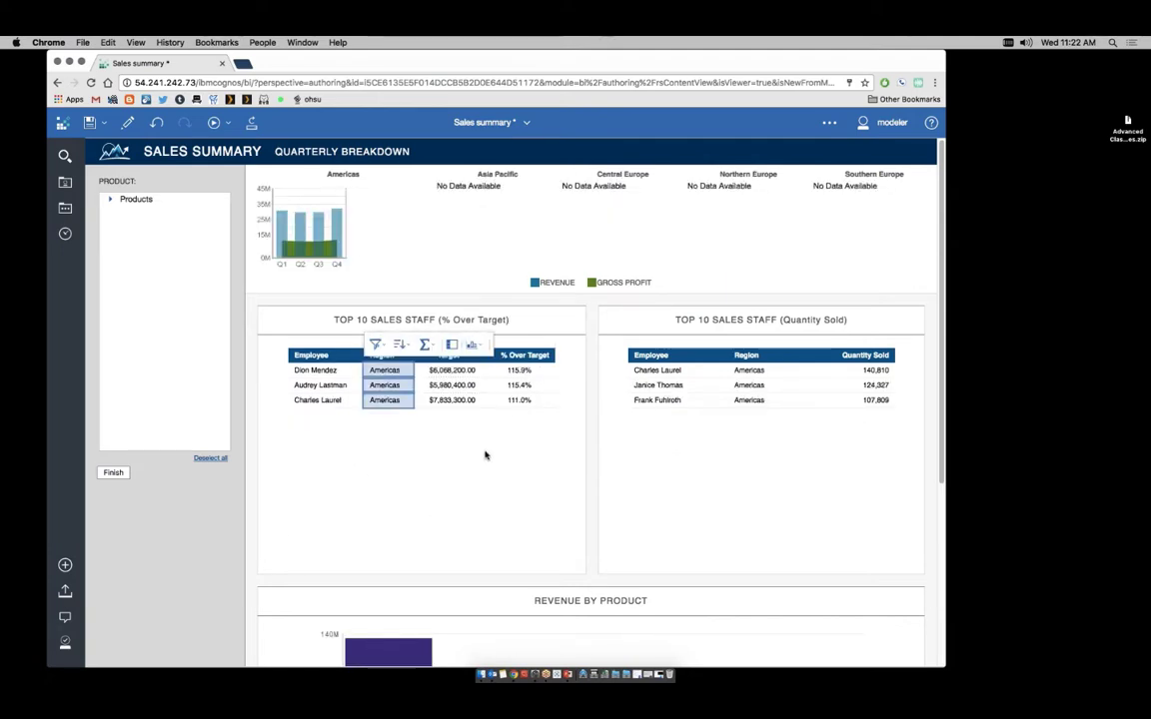
pyautogui.scroll(-5, 484, 455)
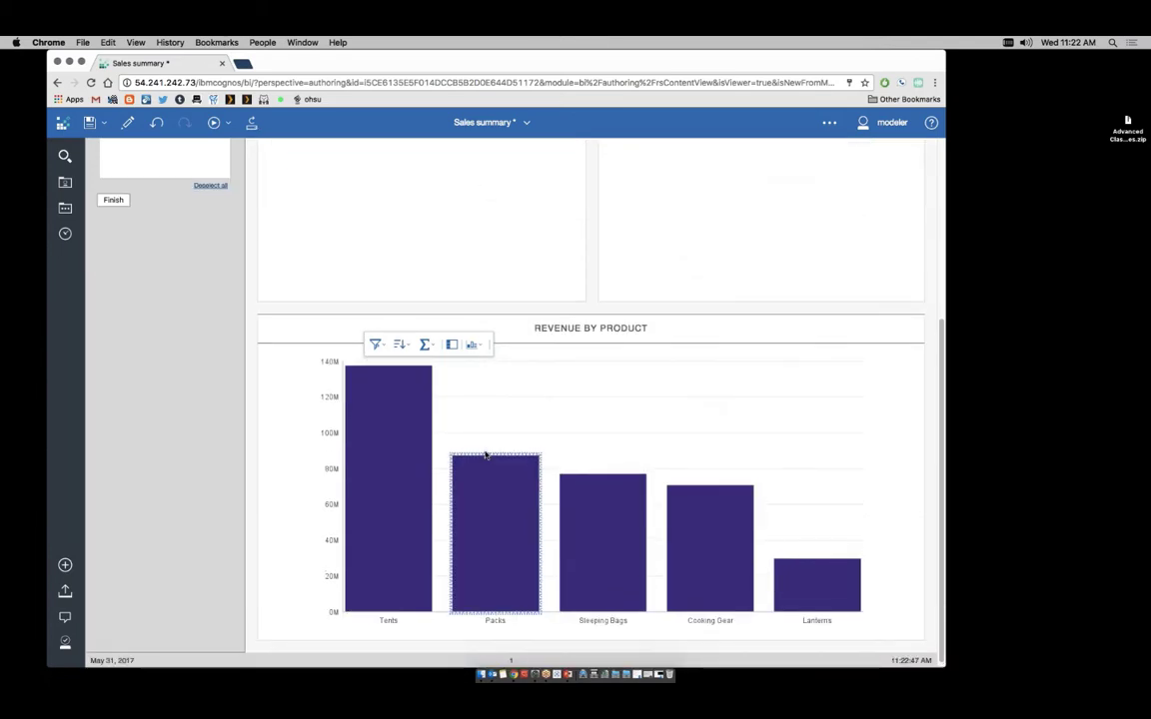
pyautogui.scroll(5, 484, 455)
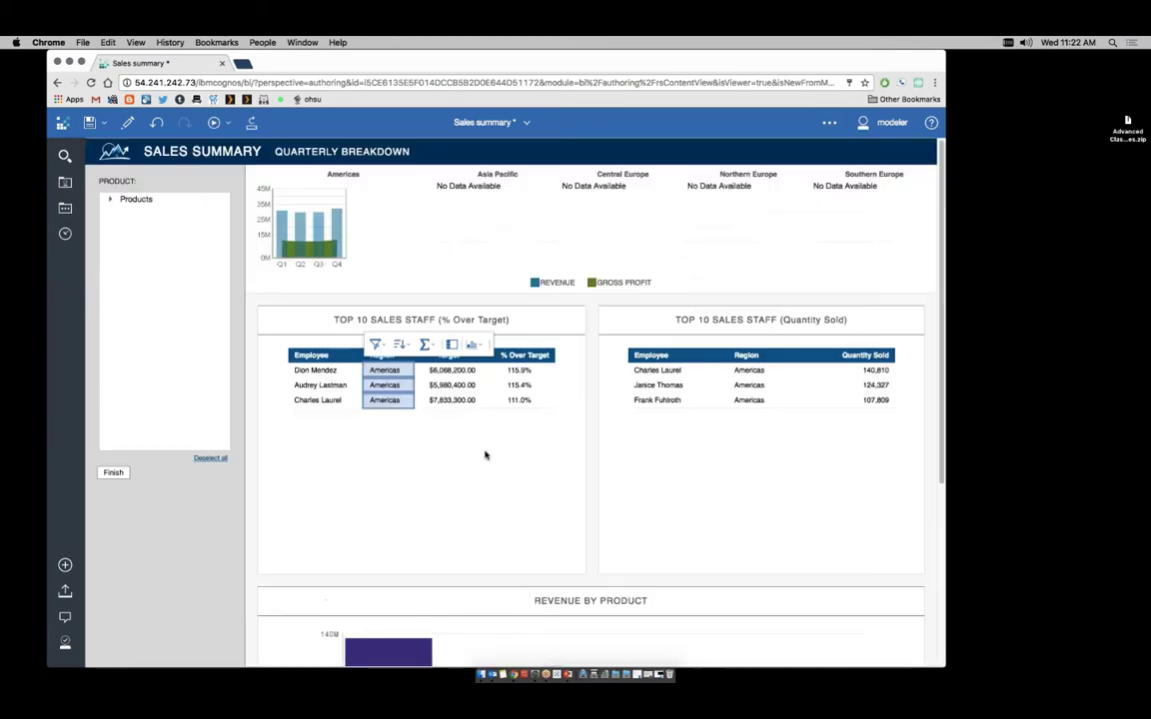
pyautogui.click(374, 344)
pyautogui.click(394, 361)
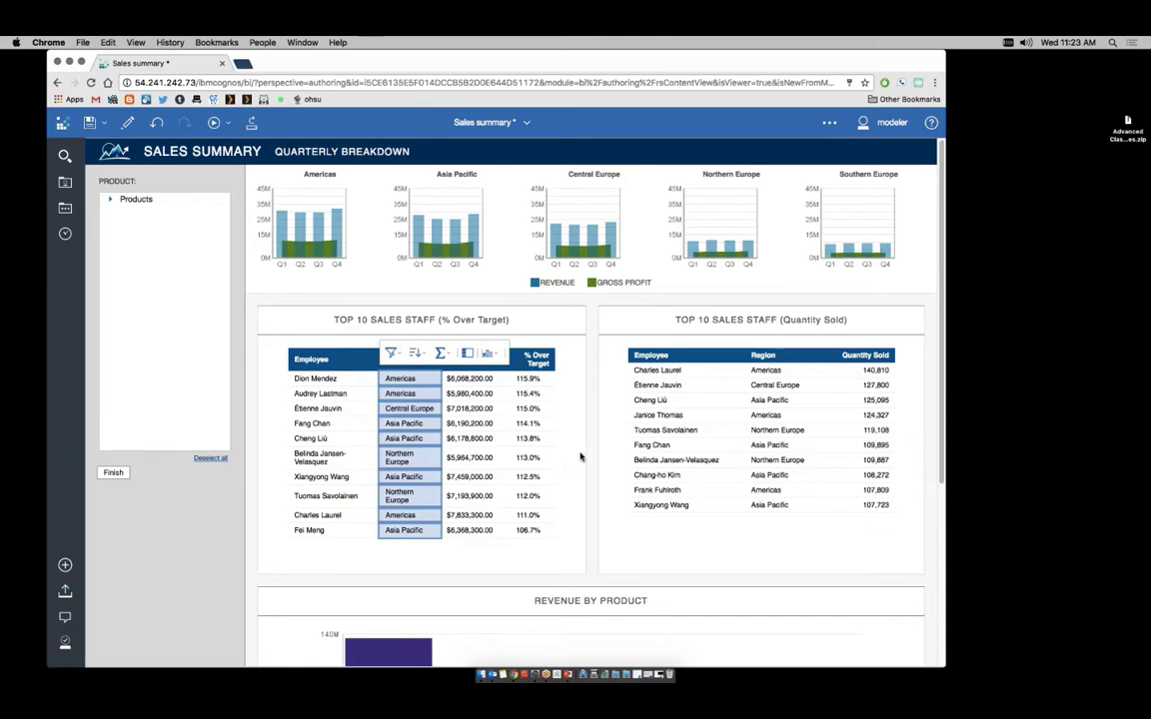
# Step: Drill down on the Tents label in Revenue by Product to list models like Star Dome
pyautogui.click(633, 462)
pyautogui.scroll(-2, 633, 462)
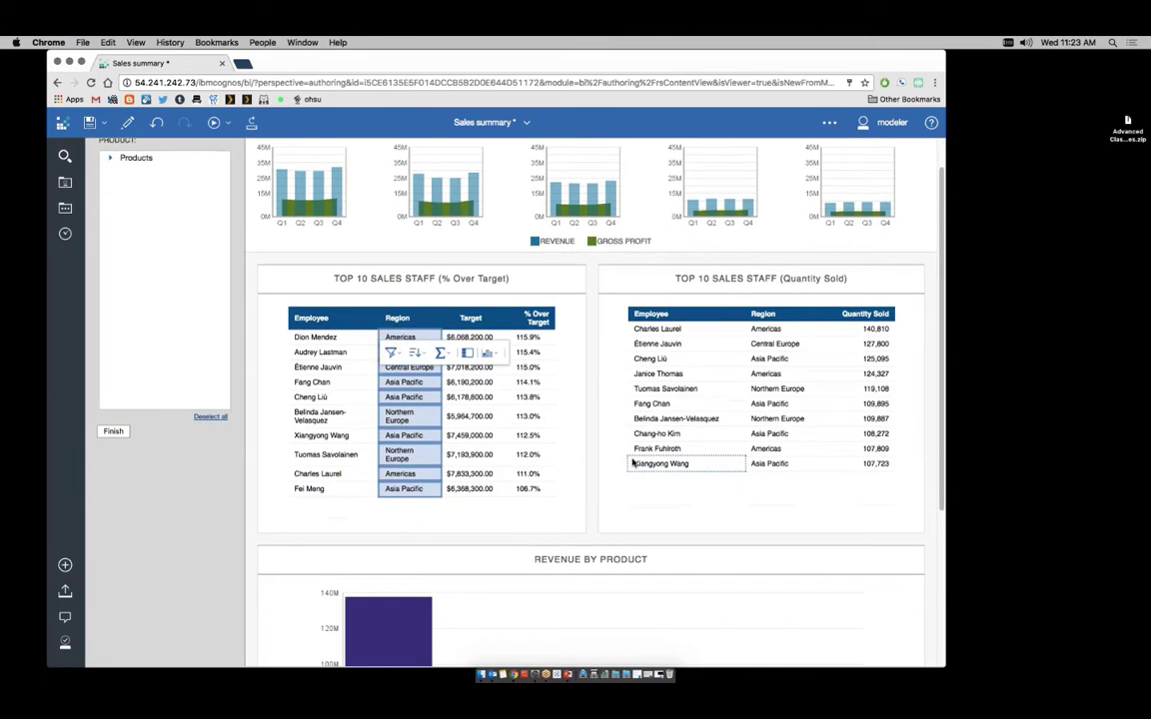
pyautogui.scroll(-5, 632, 462)
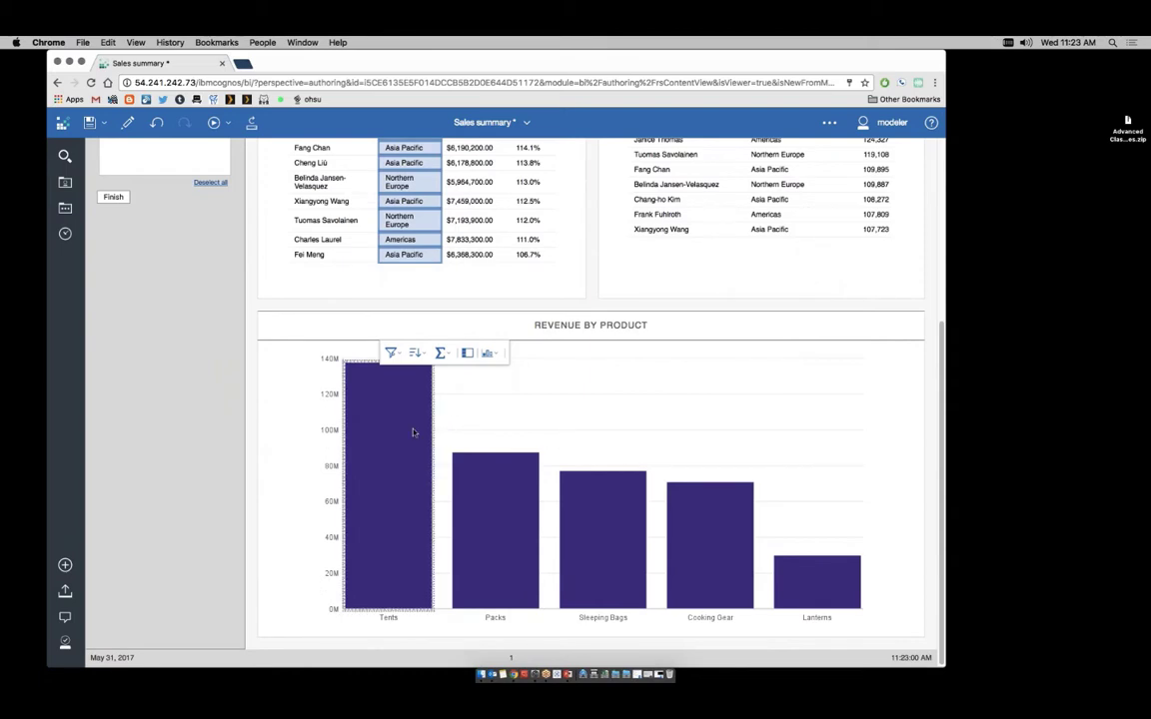
pyautogui.click(390, 619)
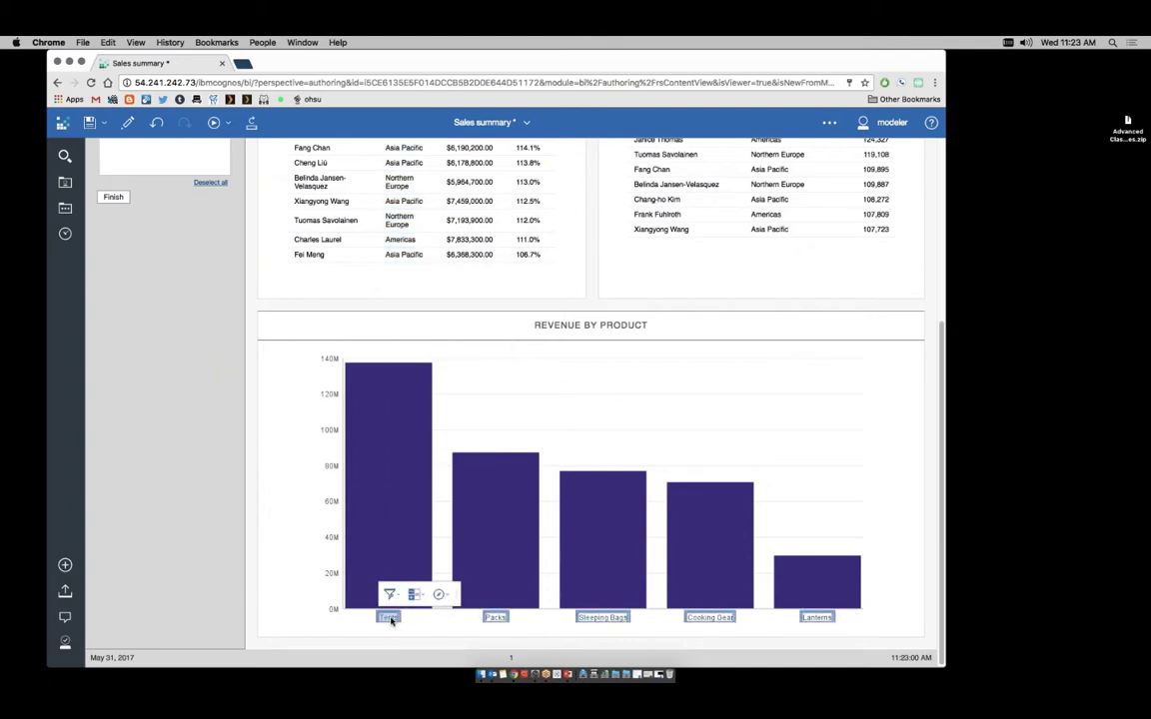
pyautogui.click(439, 596)
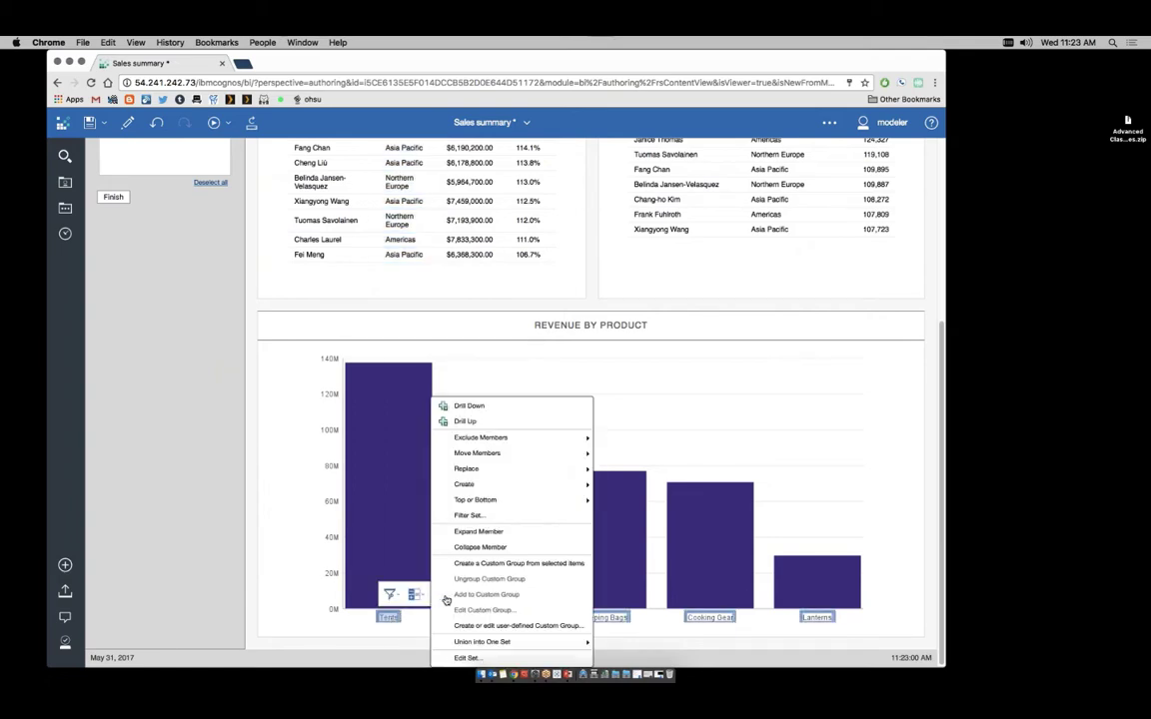
pyautogui.click(464, 407)
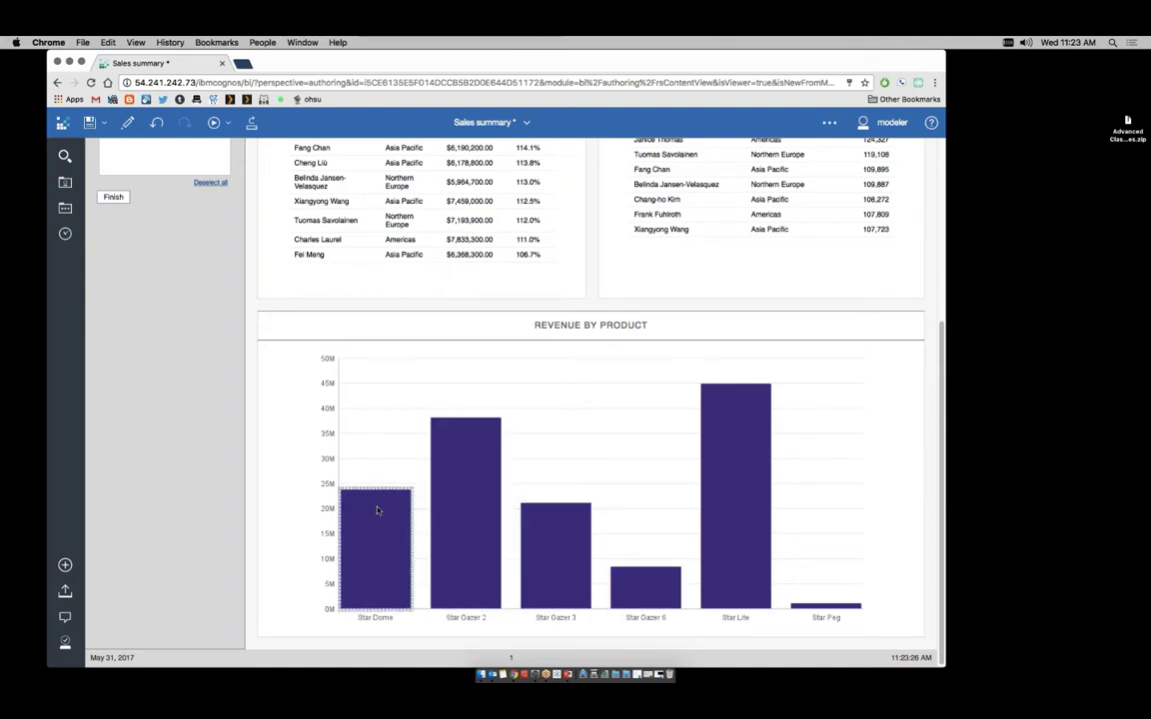
pyautogui.scroll(5, 482, 521)
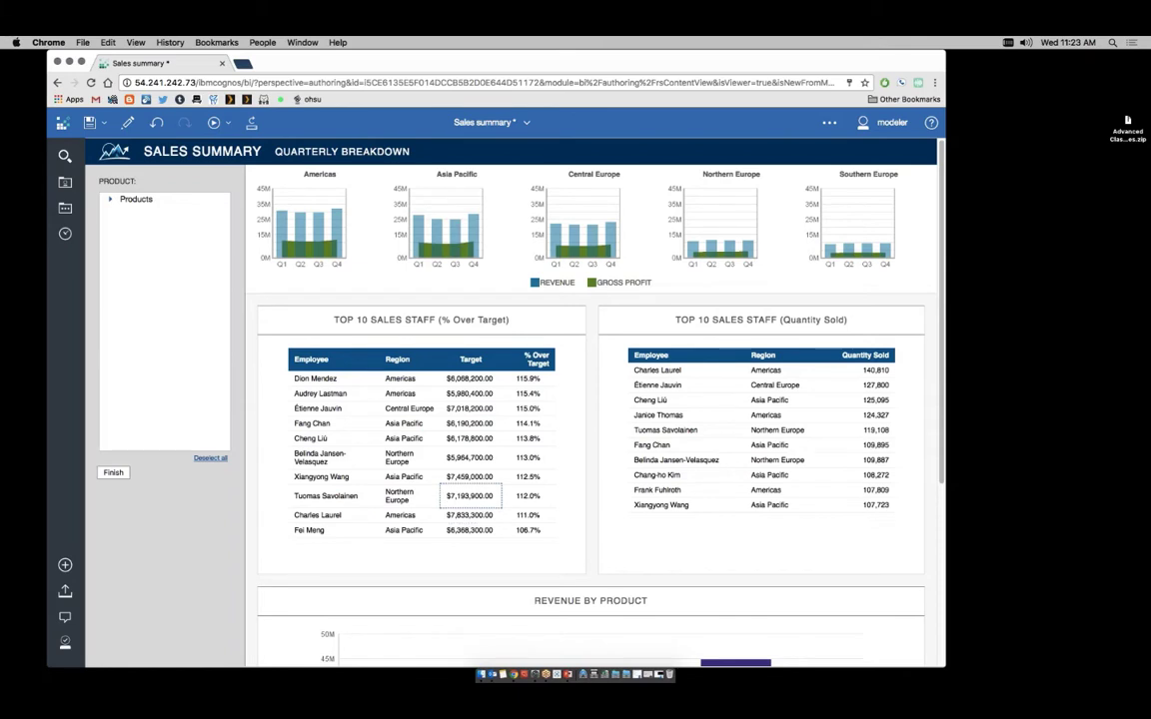
# Step: Show the open-items list containing Welcome and the unsaved 'Sales summary *' report
pyautogui.click(527, 126)
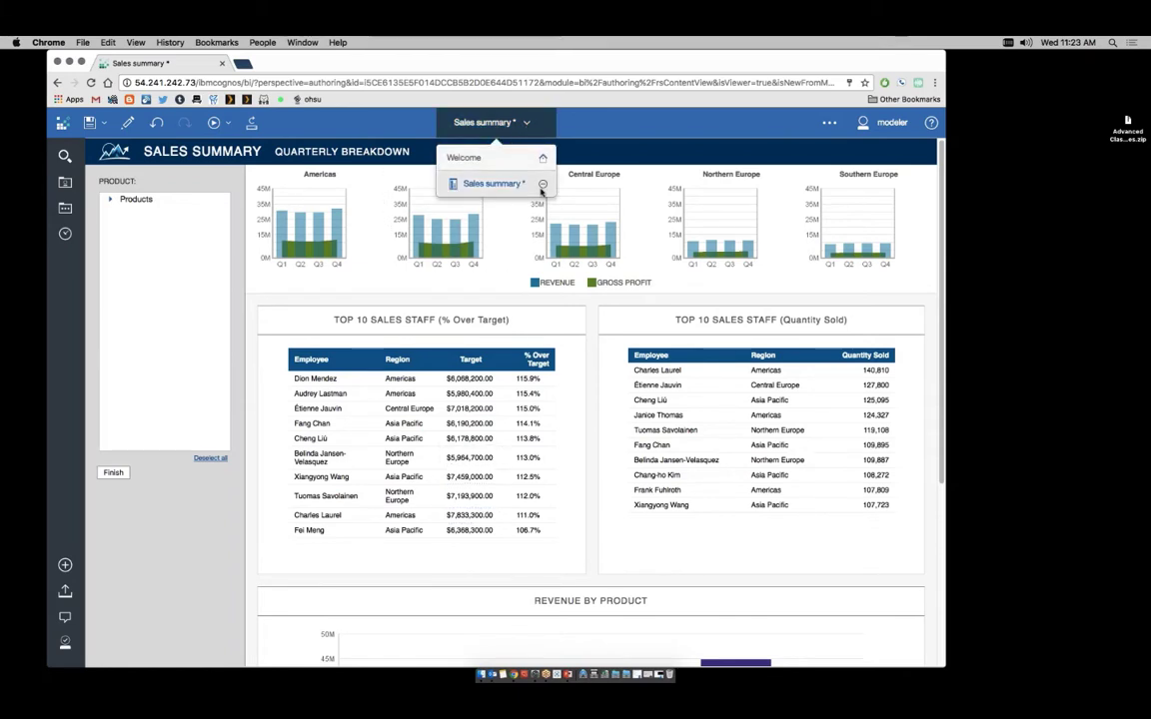